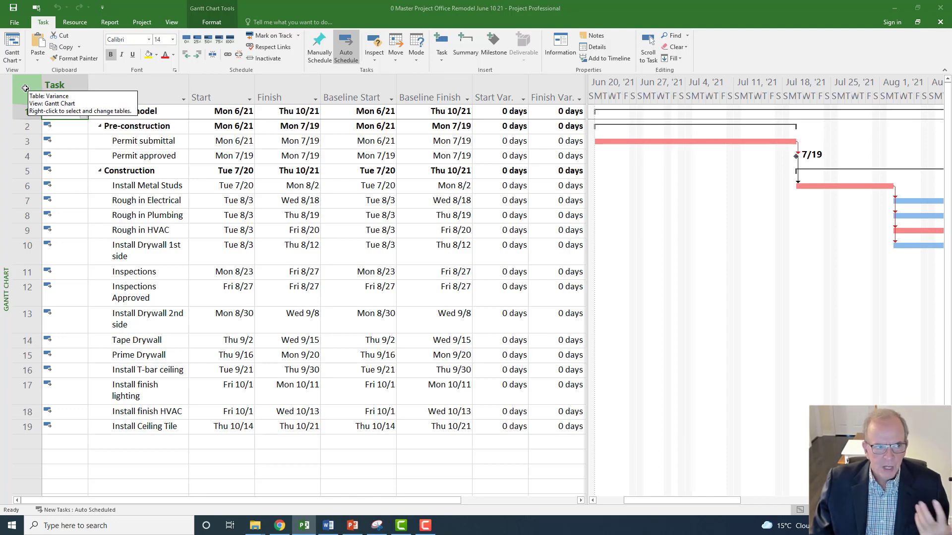
Select the whole task sheet and reapply the Variance table.
{"action": "left_click", "coordinate": [25, 88]}
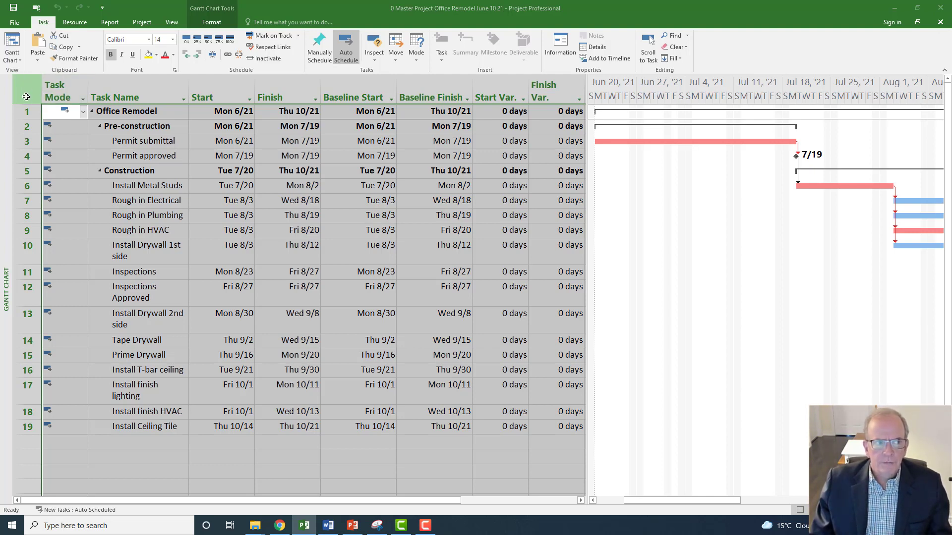
{"action": "right_click", "coordinate": [27, 95]}
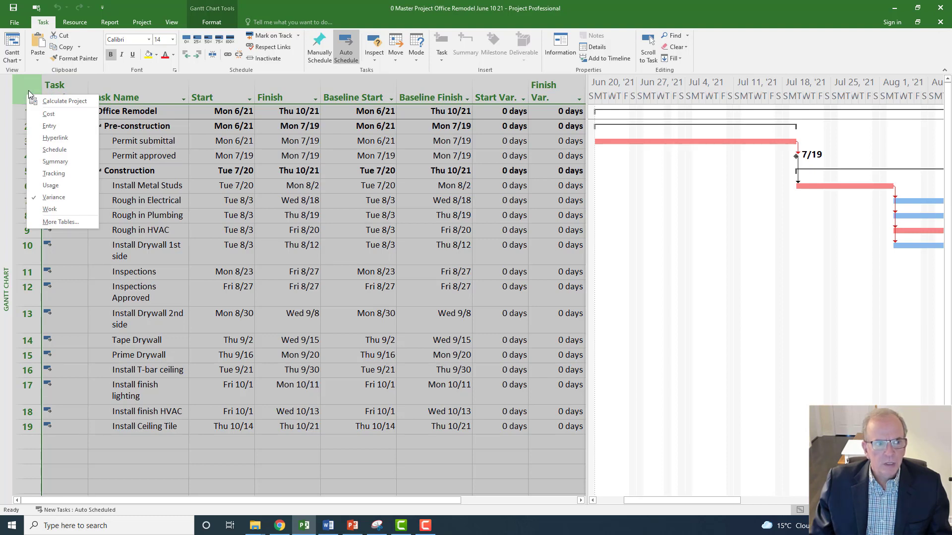
{"action": "left_click", "coordinate": [51, 198]}
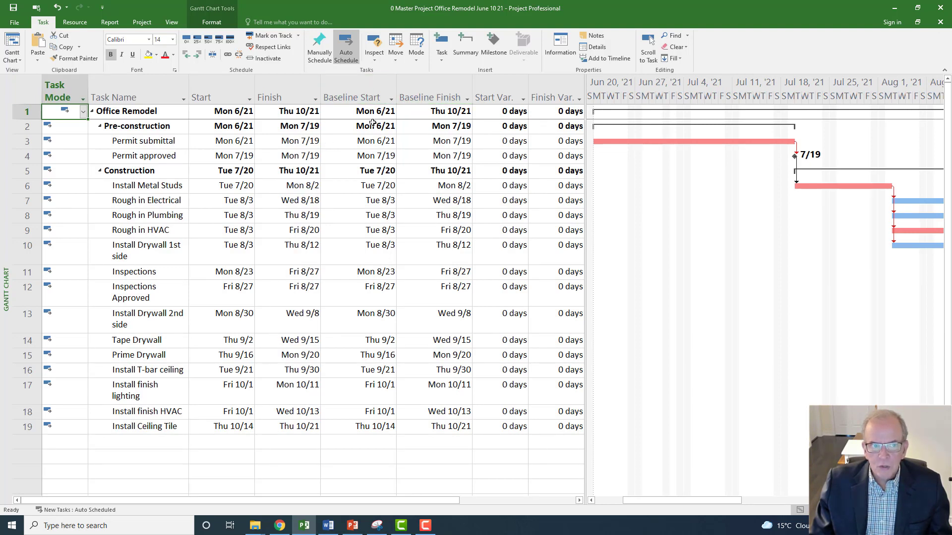
Clear the saved baseline plan for the entire project.
{"action": "left_click", "coordinate": [142, 22]}
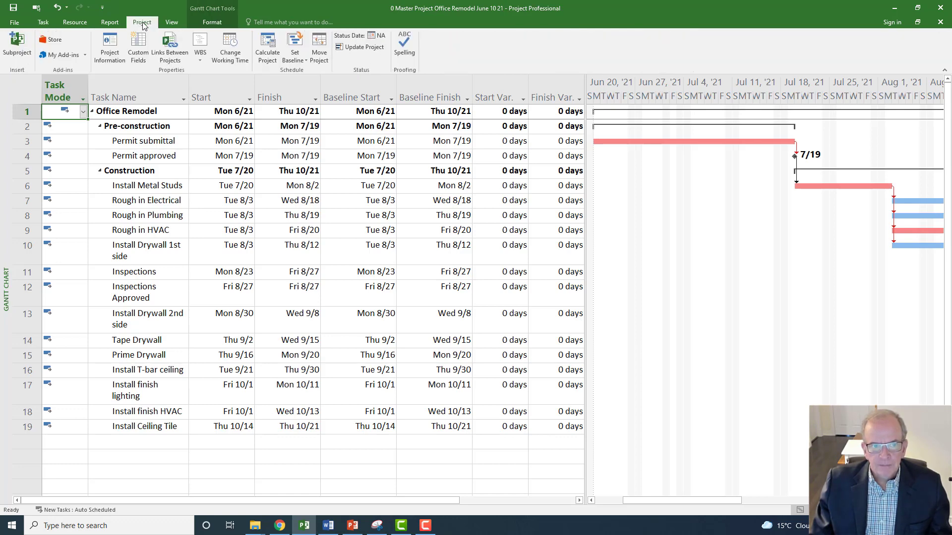
{"action": "left_click", "coordinate": [301, 64]}
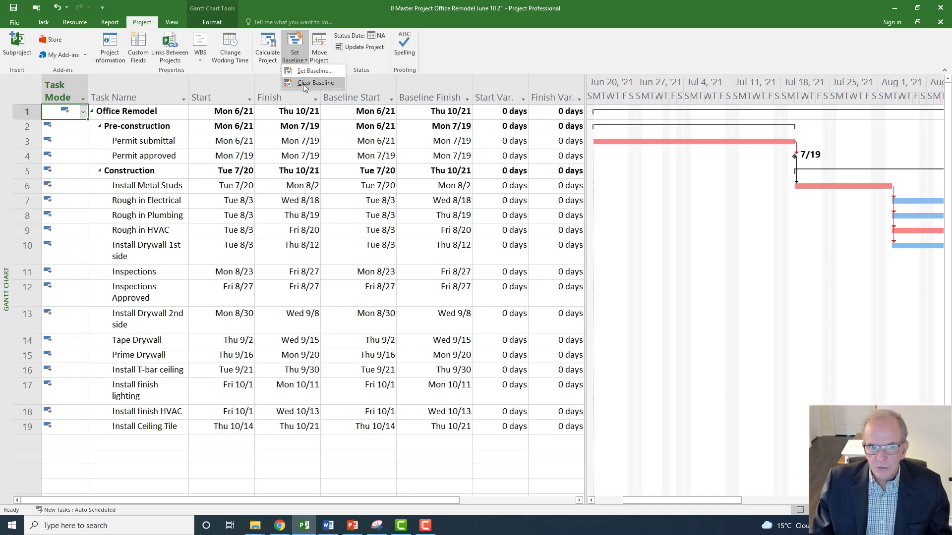
{"action": "left_click", "coordinate": [302, 84]}
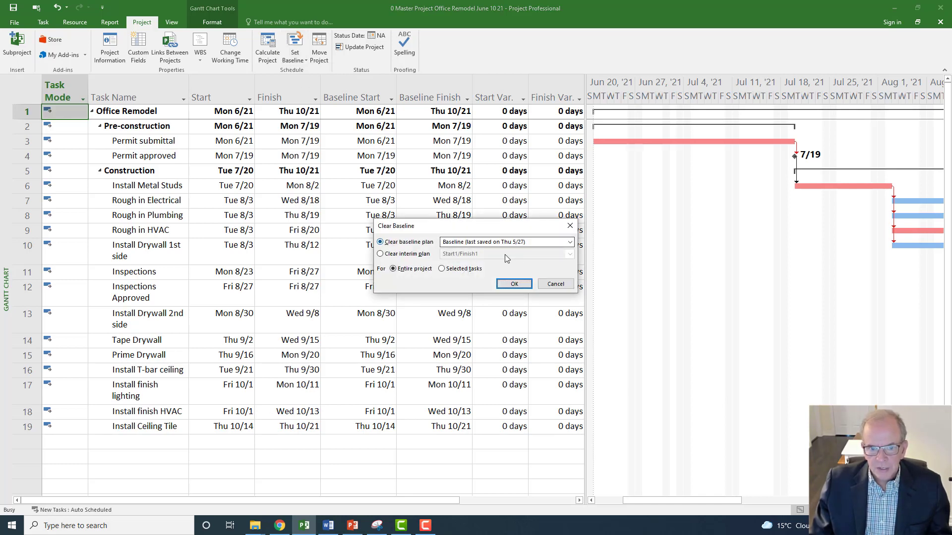
{"action": "left_click", "coordinate": [514, 284]}
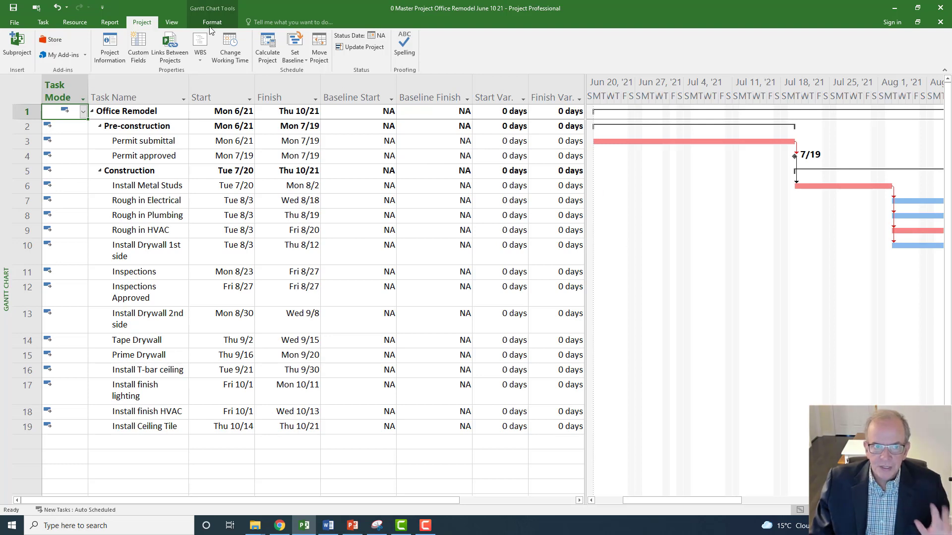
Save a new baseline for the entire project.
{"action": "left_click", "coordinate": [297, 62]}
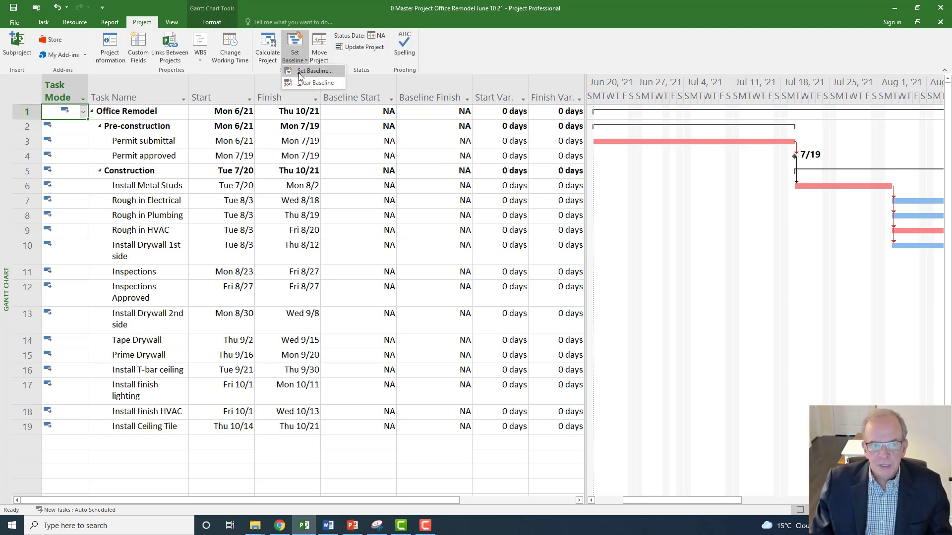
{"action": "left_click", "coordinate": [302, 72]}
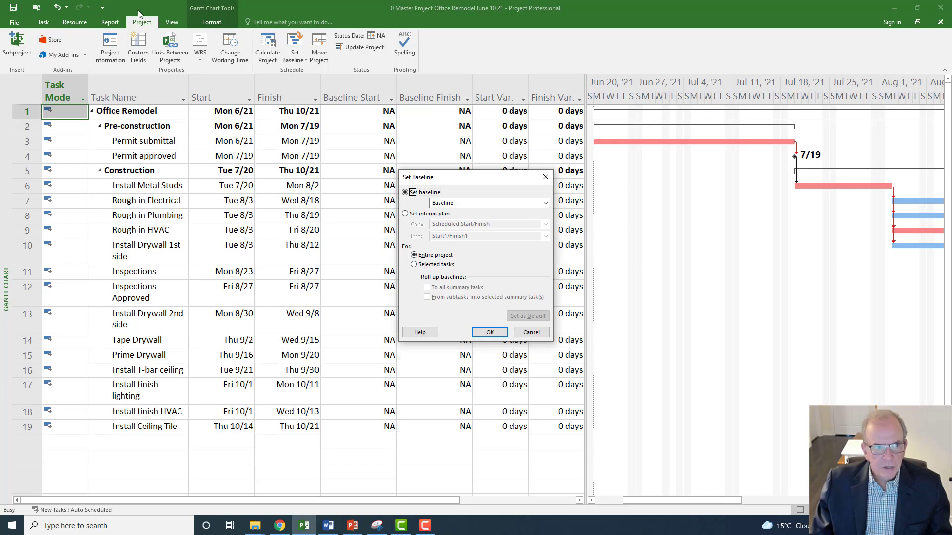
{"action": "left_click", "coordinate": [488, 332]}
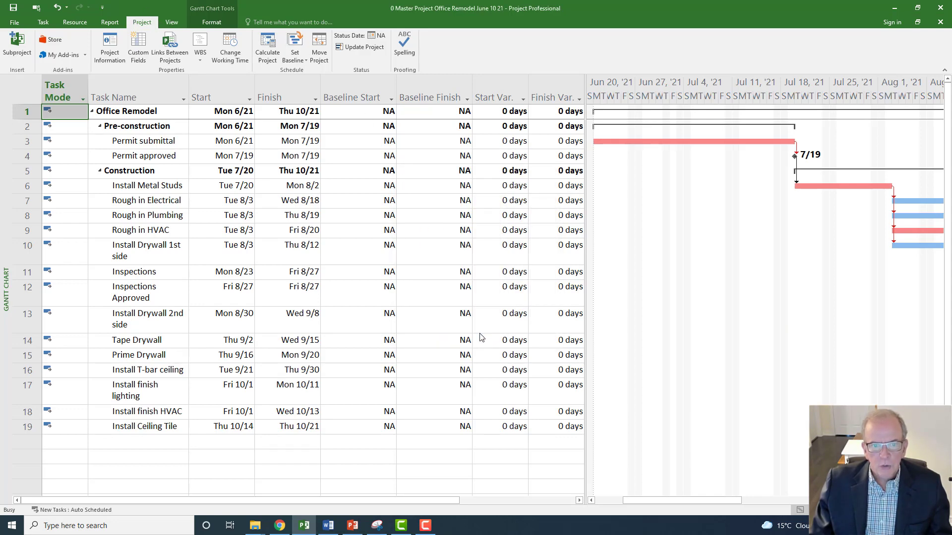
Select the Start, Baseline Start, Finish and Baseline Finish columns to compare dates, then deselect.
{"action": "left_click", "coordinate": [218, 95]}
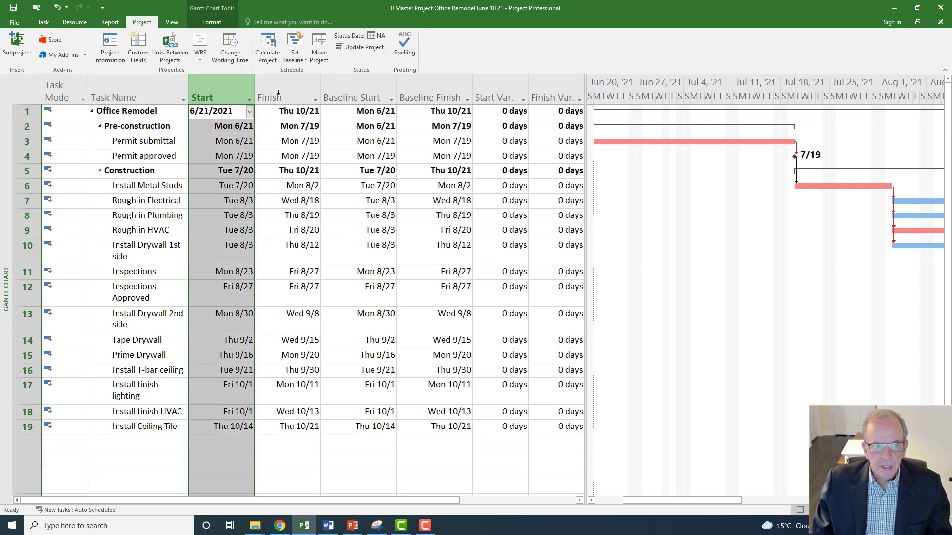
{"action": "left_click", "coordinate": [362, 95]}
{"action": "left_click", "coordinate": [272, 96]}
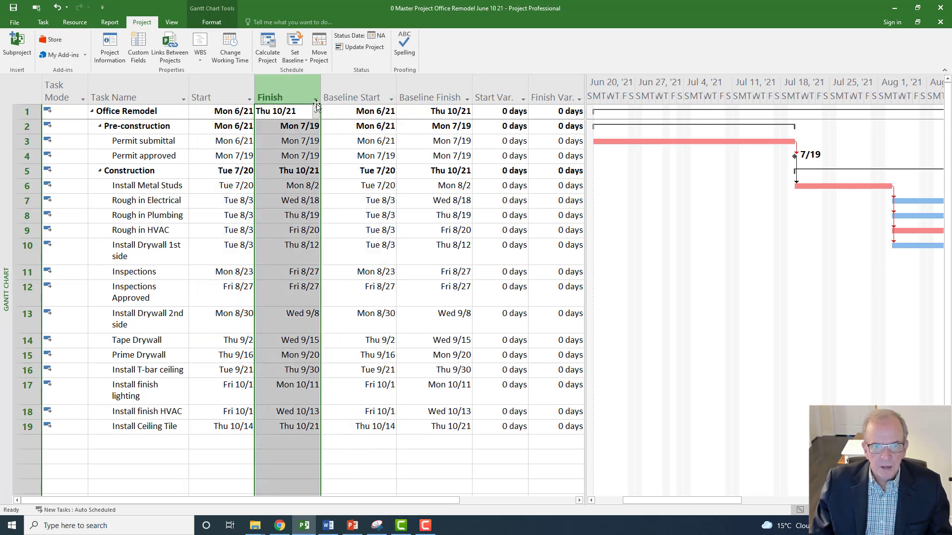
{"action": "left_click", "coordinate": [436, 94]}
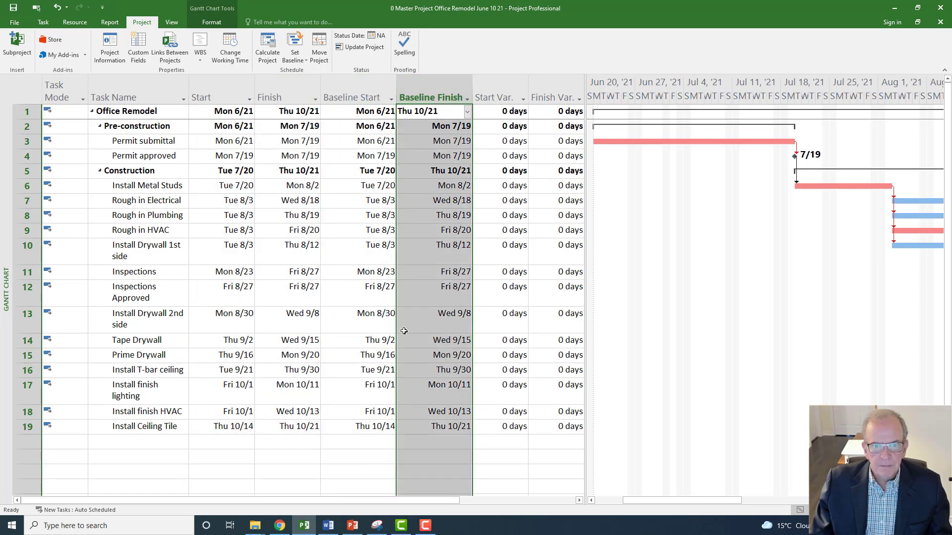
{"action": "left_click", "coordinate": [339, 445]}
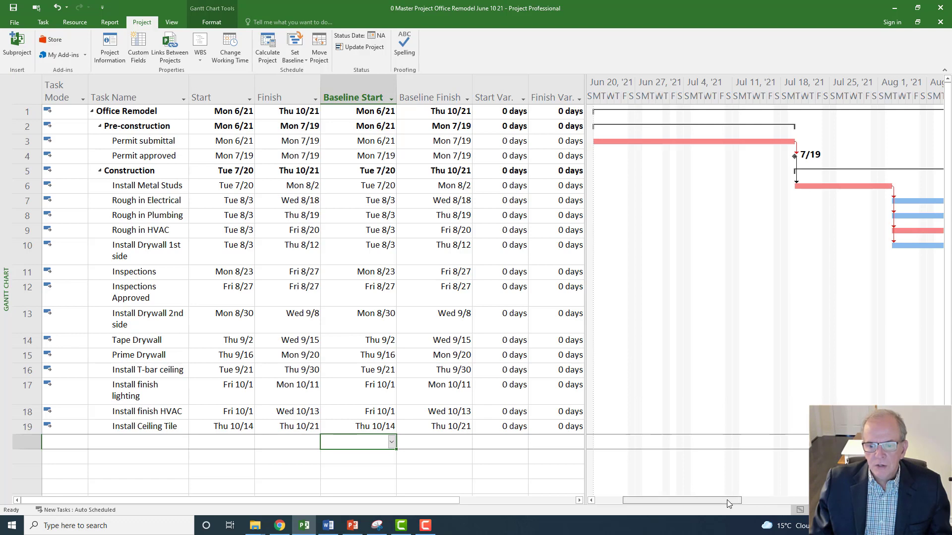
Set the project status date to 8/13/2021, replacing NA.
{"action": "left_click_drag", "start_coordinate": [726, 499], "coordinate": [795, 499]}
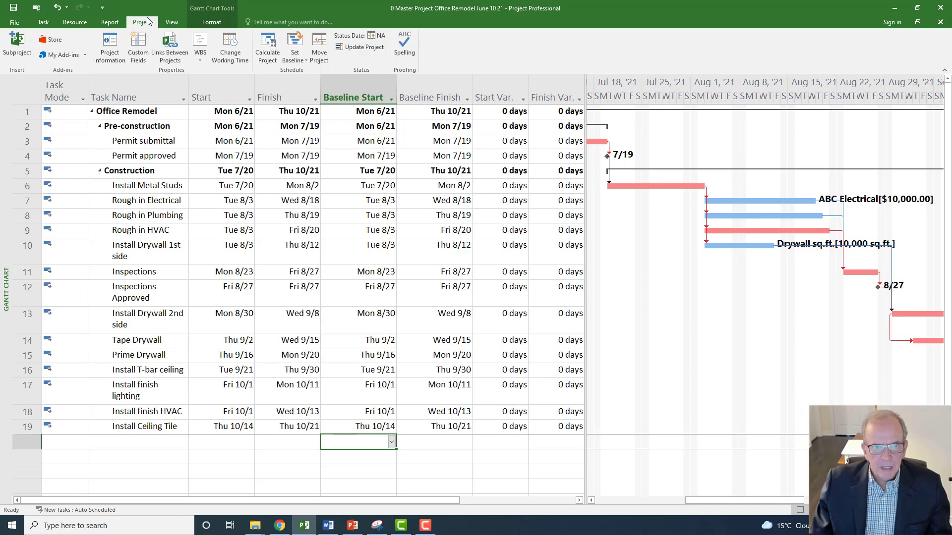
{"action": "left_click", "coordinate": [372, 38]}
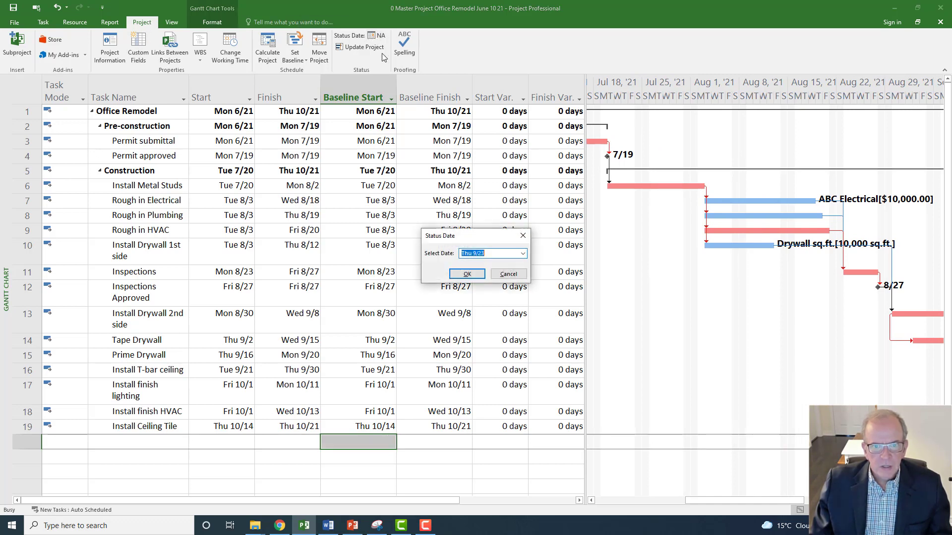
{"action": "left_click", "coordinate": [523, 254]}
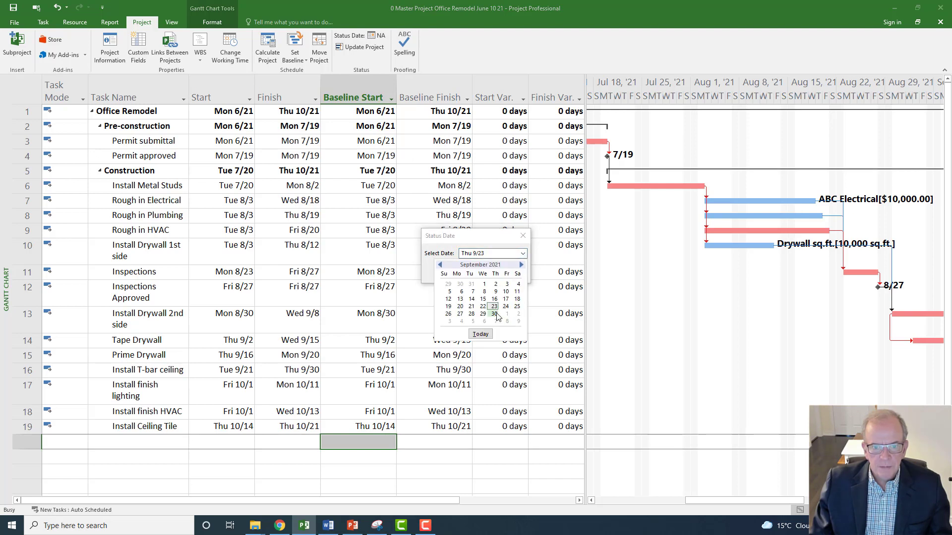
{"action": "left_click", "coordinate": [439, 266]}
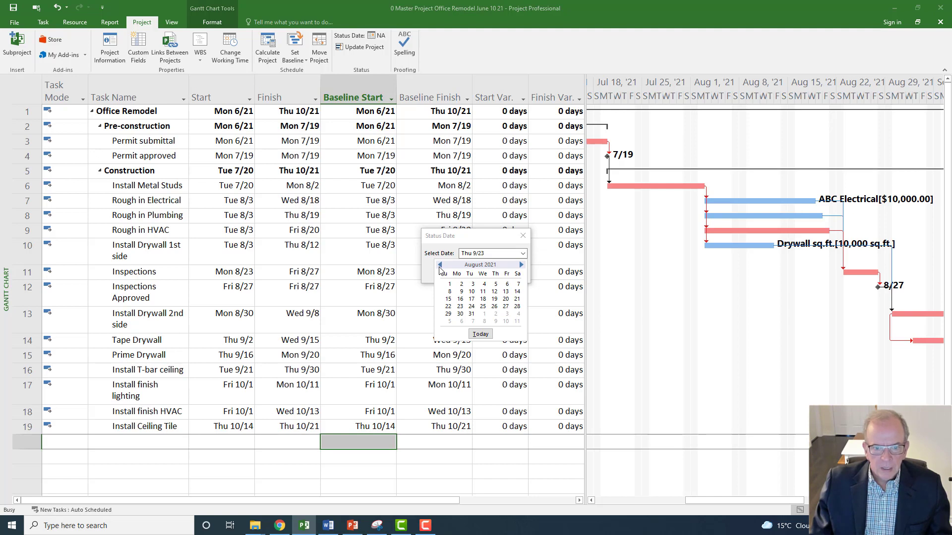
{"action": "left_click", "coordinate": [507, 292]}
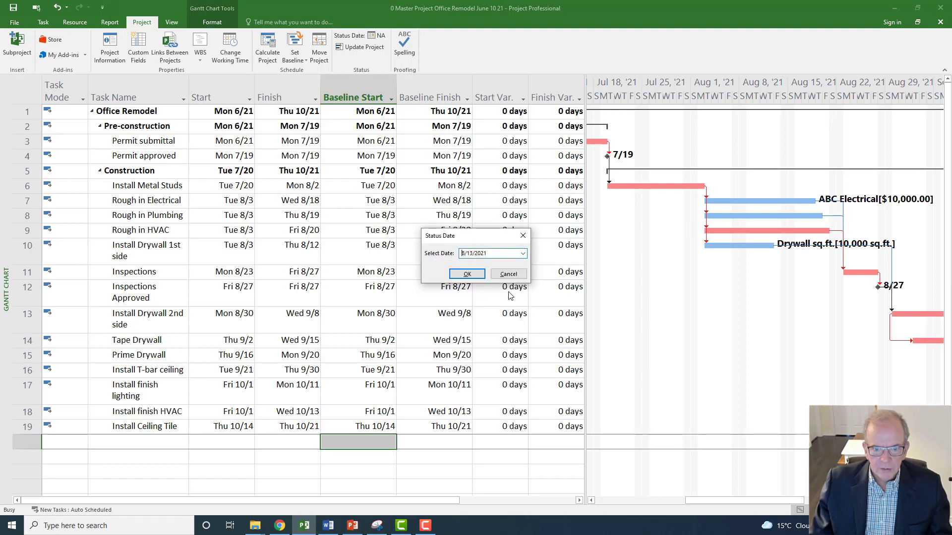
{"action": "left_click", "coordinate": [467, 274]}
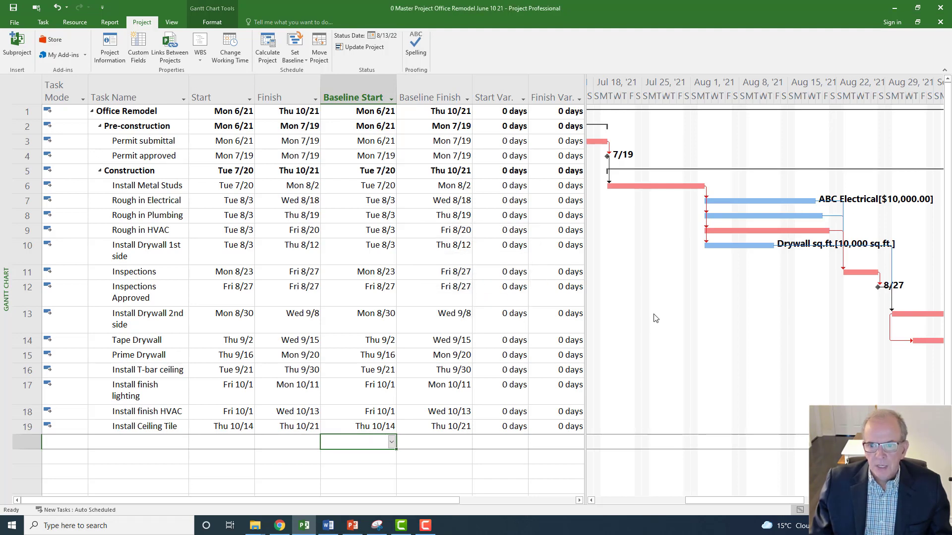
Style the Gantt chart's Status Date gridline as a solid red line.
{"action": "right_click", "coordinate": [697, 313]}
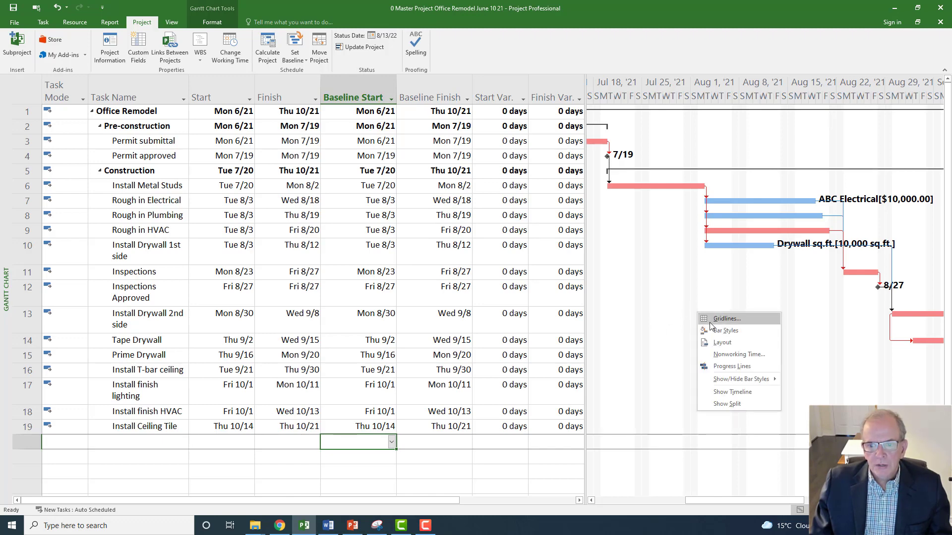
{"action": "left_click", "coordinate": [725, 319]}
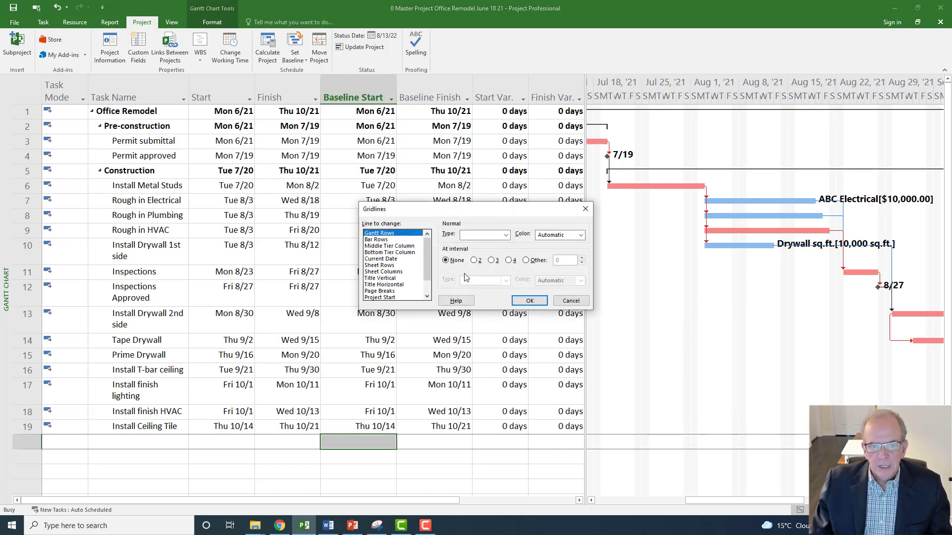
{"action": "left_click_drag", "start_coordinate": [430, 264], "coordinate": [433, 279]}
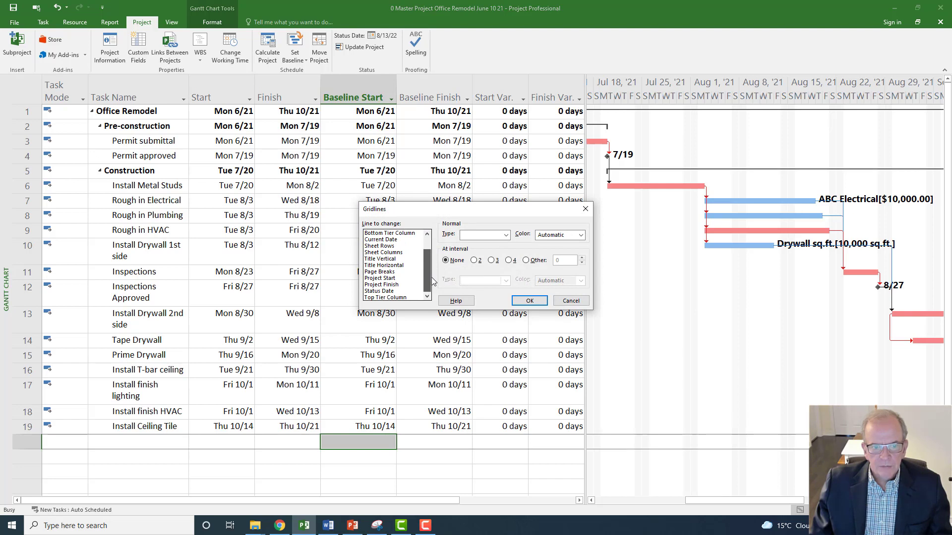
{"action": "left_click", "coordinate": [389, 292]}
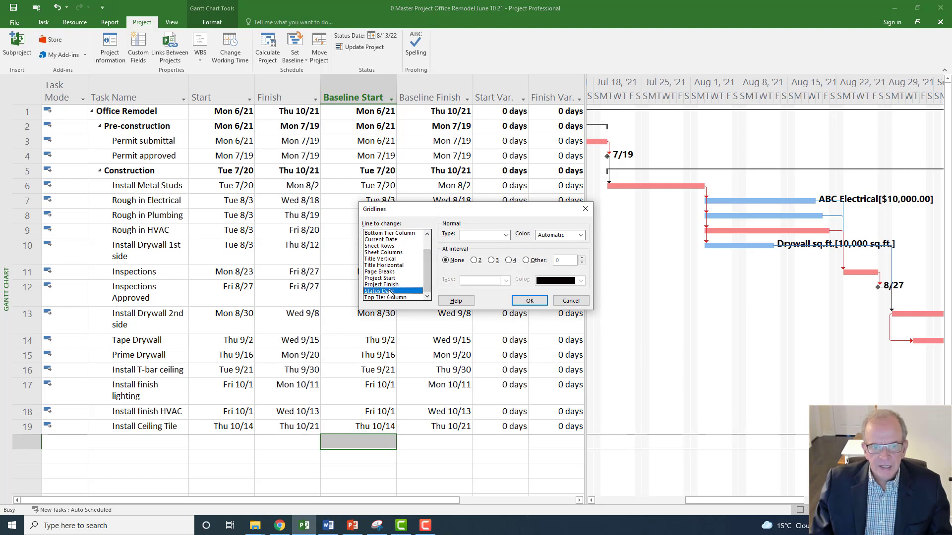
{"action": "left_click", "coordinate": [505, 236]}
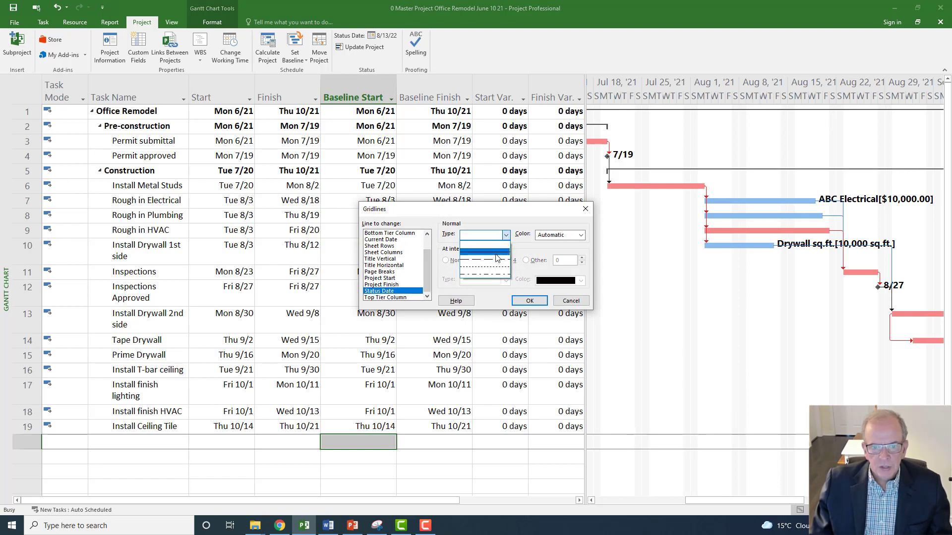
{"action": "left_click", "coordinate": [499, 244]}
{"action": "left_click", "coordinate": [581, 236]}
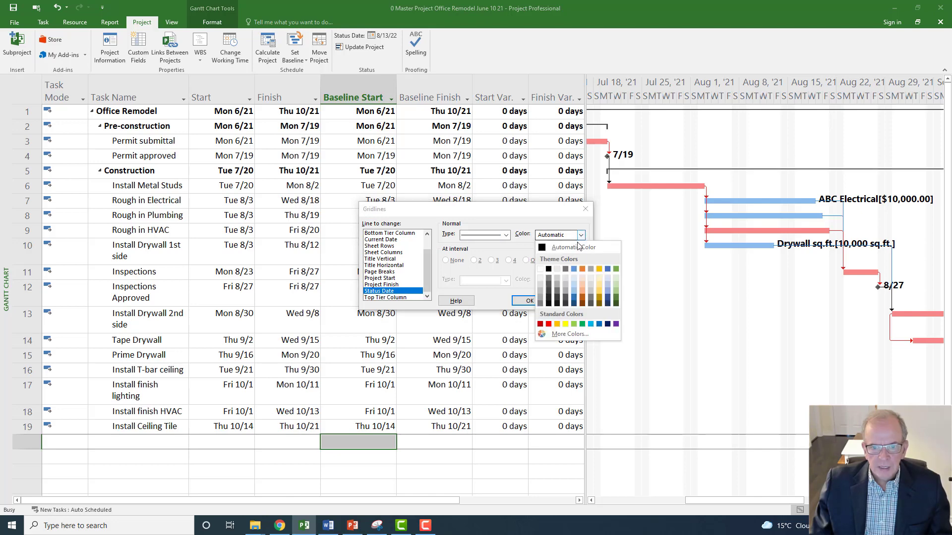
{"action": "left_click", "coordinate": [548, 325]}
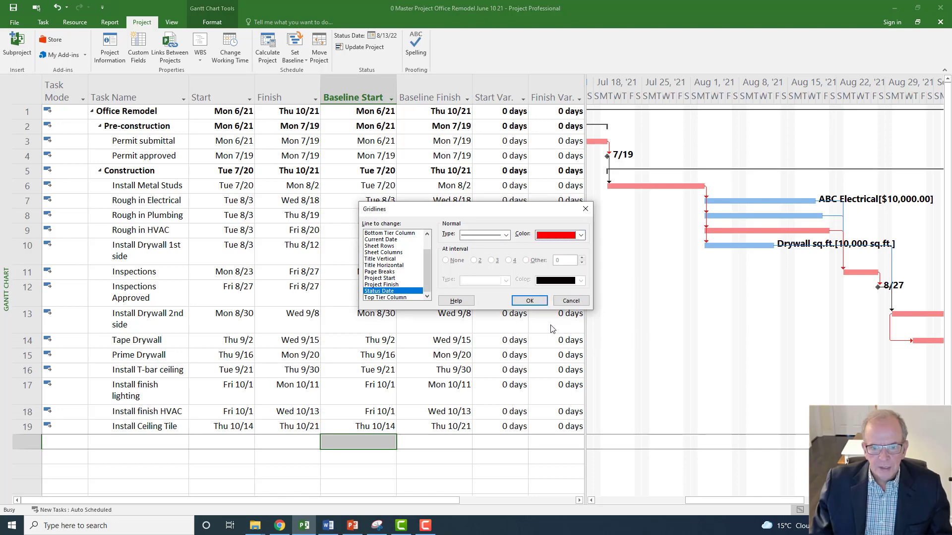
{"action": "left_click", "coordinate": [534, 301]}
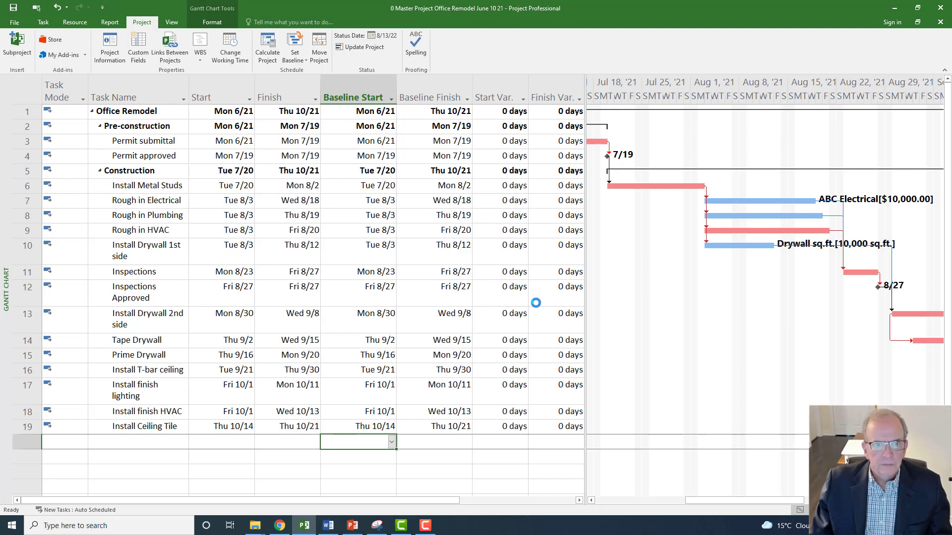
Reset the Status Date setting to 8/13/2021 from the calendar.
{"action": "left_click", "coordinate": [391, 39]}
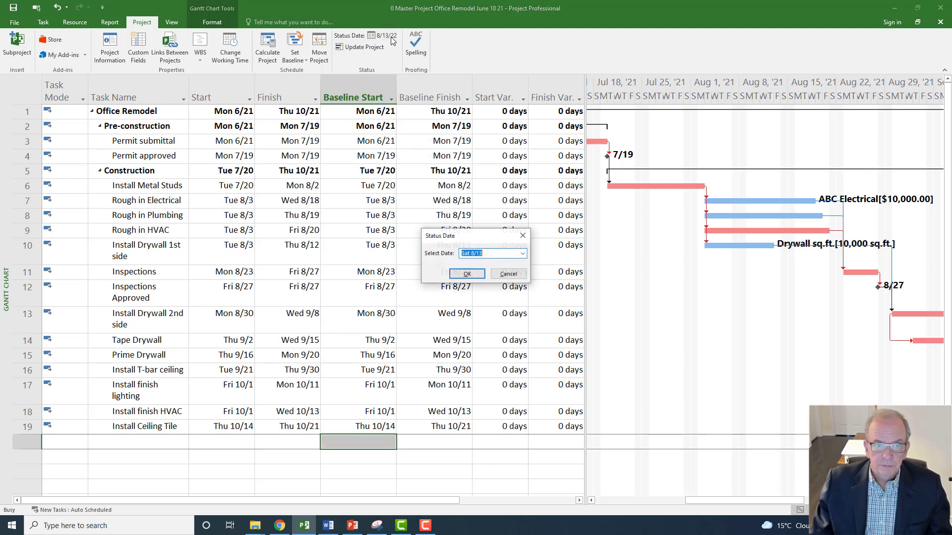
{"action": "left_click", "coordinate": [523, 254]}
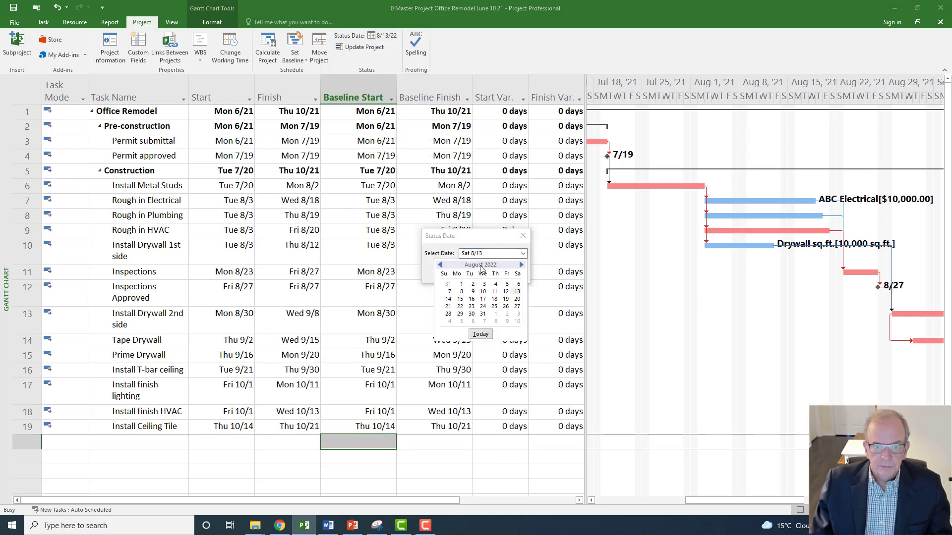
{"action": "left_click", "coordinate": [439, 266]}
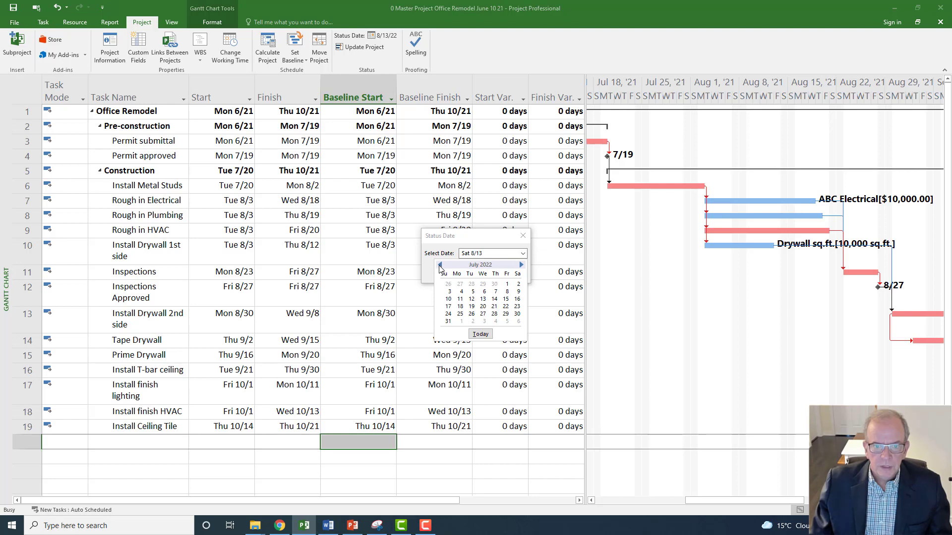
{"action": "left_click", "coordinate": [439, 266]}
{"action": "left_click", "coordinate": [439, 266]}
{"action": "left_click", "coordinate": [439, 266]}
{"action": "left_click", "coordinate": [439, 266]}
{"action": "left_click", "coordinate": [439, 266]}
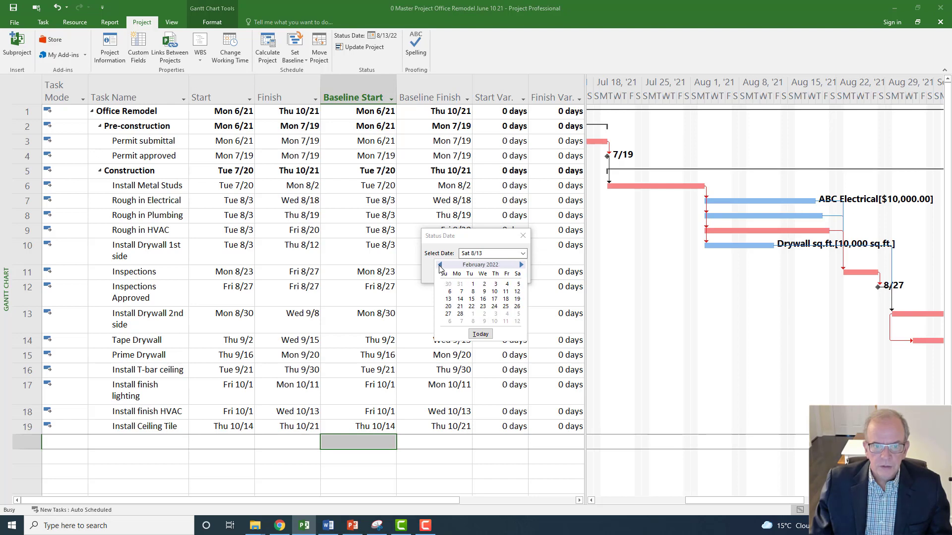
{"action": "left_click", "coordinate": [439, 266]}
{"action": "left_click", "coordinate": [439, 266]}
{"action": "left_click", "coordinate": [439, 266]}
{"action": "left_click", "coordinate": [439, 266]}
{"action": "left_click", "coordinate": [439, 266]}
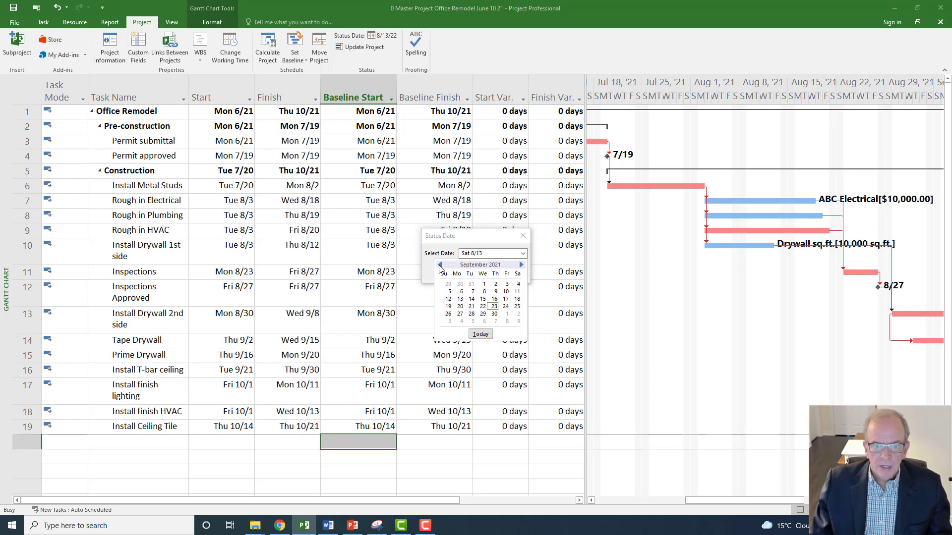
{"action": "left_click", "coordinate": [440, 266]}
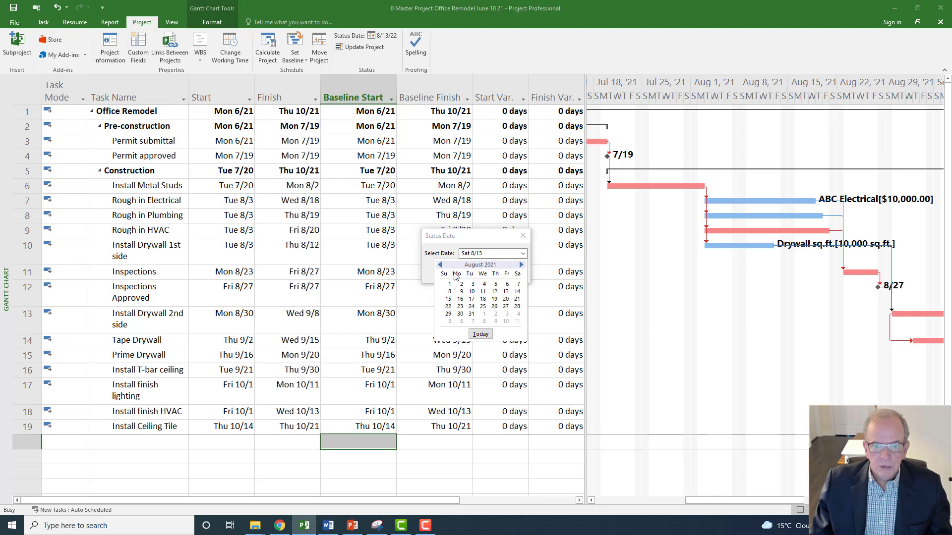
{"action": "left_click", "coordinate": [506, 292]}
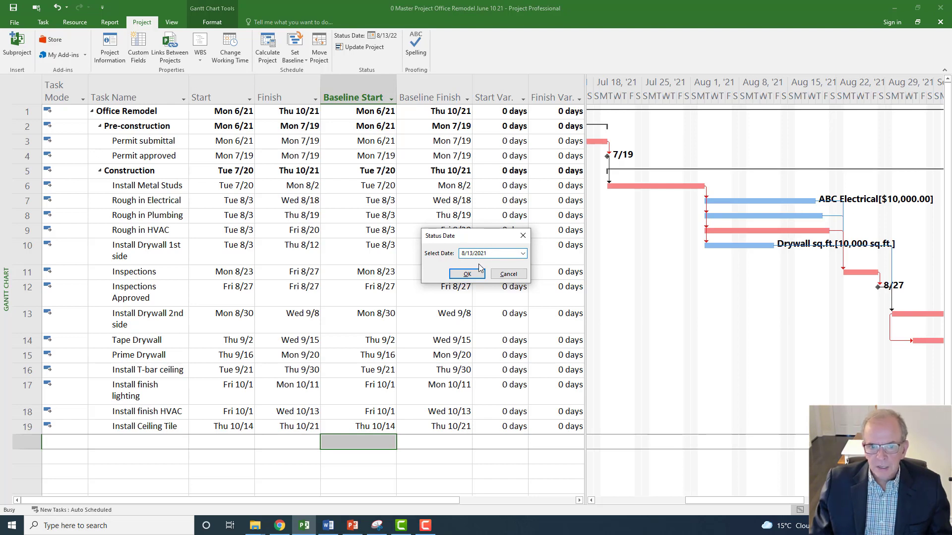
{"action": "left_click", "coordinate": [466, 274]}
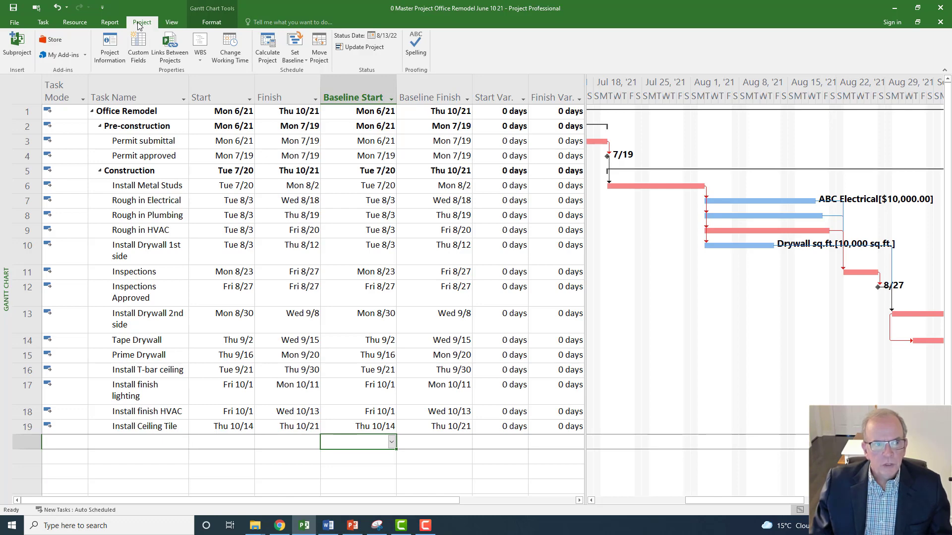
Set the status date to 8/13/2021 in Project Information.
{"action": "left_click", "coordinate": [110, 47]}
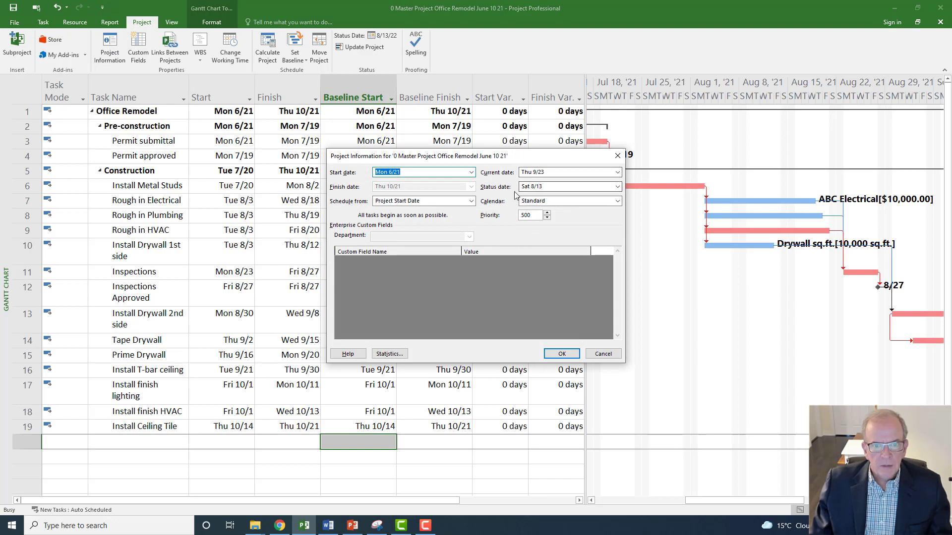
{"action": "left_click", "coordinate": [617, 187]}
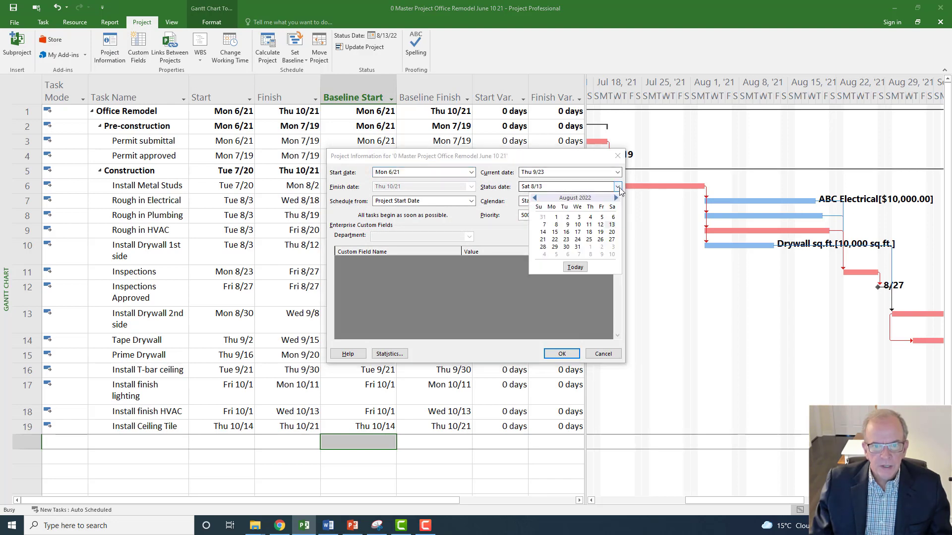
{"action": "left_click", "coordinate": [535, 199]}
{"action": "left_click", "coordinate": [534, 199]}
{"action": "left_click", "coordinate": [535, 198]}
{"action": "left_click", "coordinate": [536, 198]}
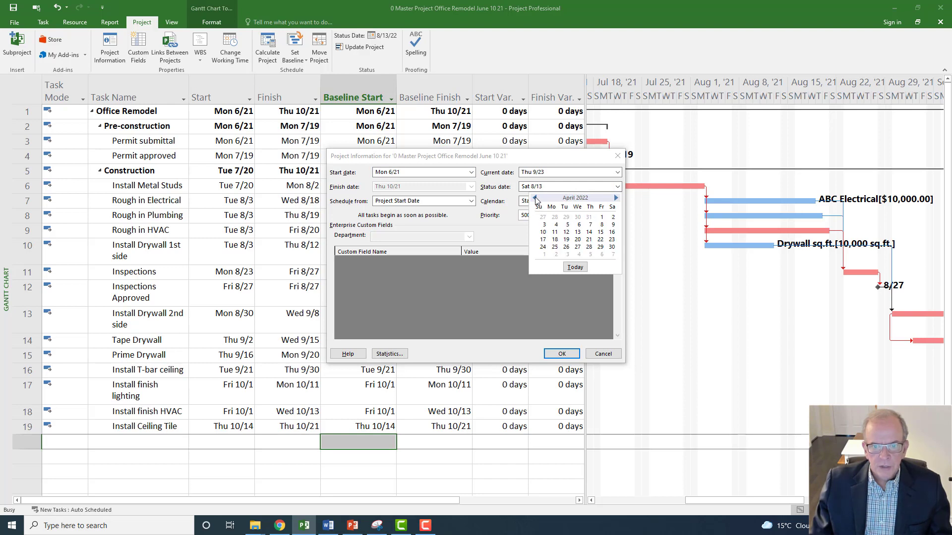
{"action": "left_click", "coordinate": [535, 199]}
{"action": "left_click", "coordinate": [535, 198]}
{"action": "left_click", "coordinate": [535, 197]}
{"action": "left_click", "coordinate": [536, 198]}
{"action": "left_click", "coordinate": [536, 197]}
{"action": "left_click", "coordinate": [535, 197]}
{"action": "left_click", "coordinate": [535, 198]}
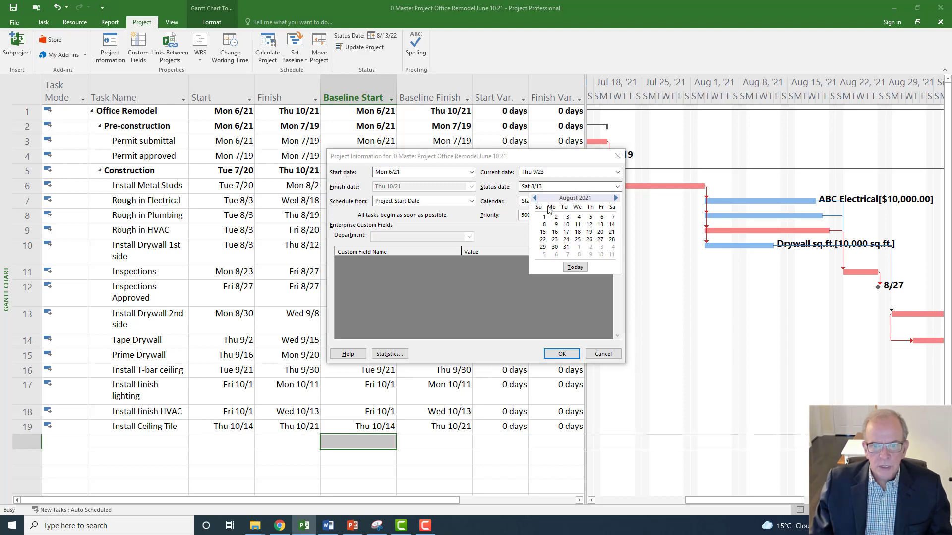
{"action": "left_click", "coordinate": [600, 226]}
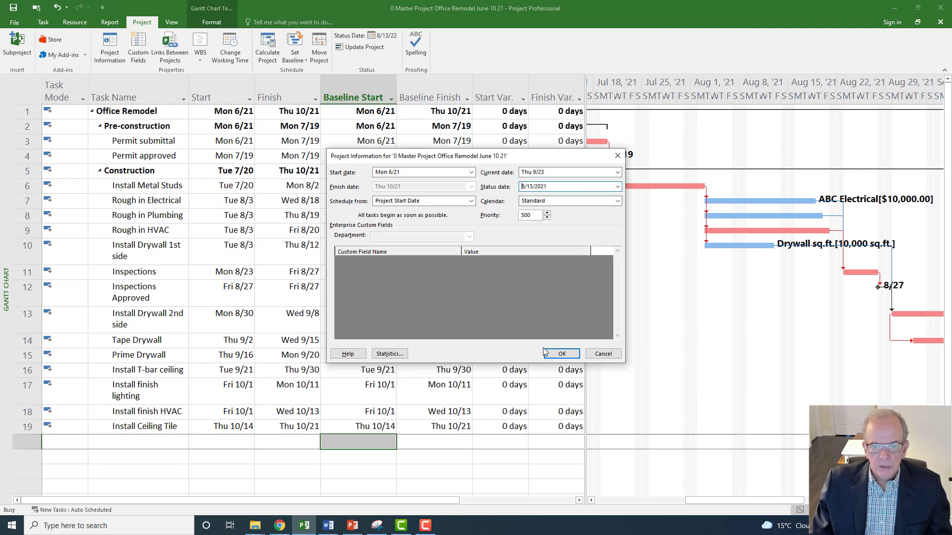
{"action": "left_click", "coordinate": [553, 355]}
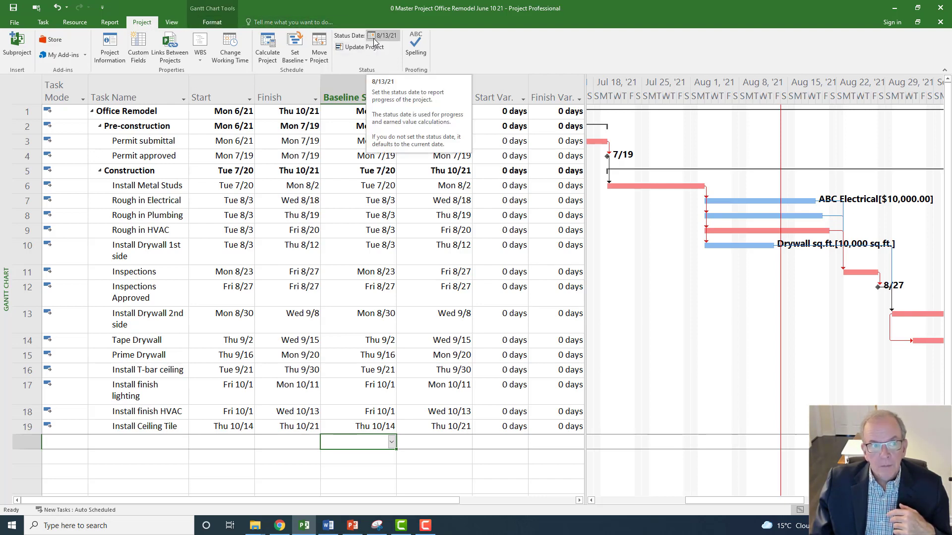
{"action": "left_click", "coordinate": [110, 46]}
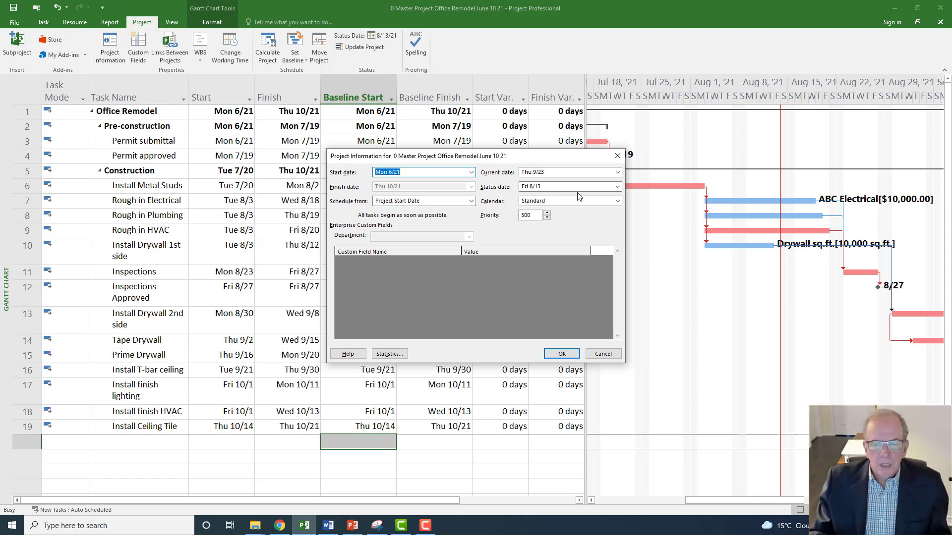
{"action": "left_click", "coordinate": [617, 156]}
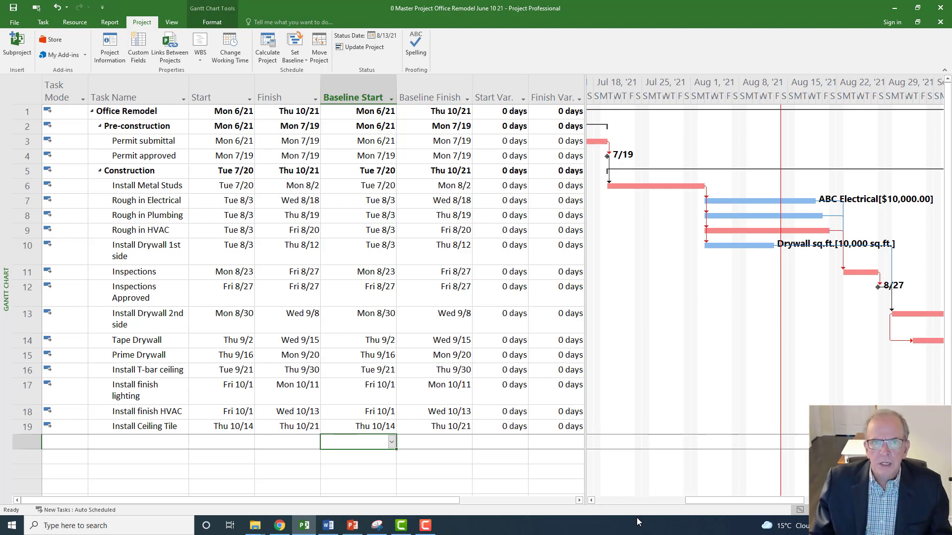
{"action": "left_click_drag", "start_coordinate": [708, 500], "coordinate": [683, 502]}
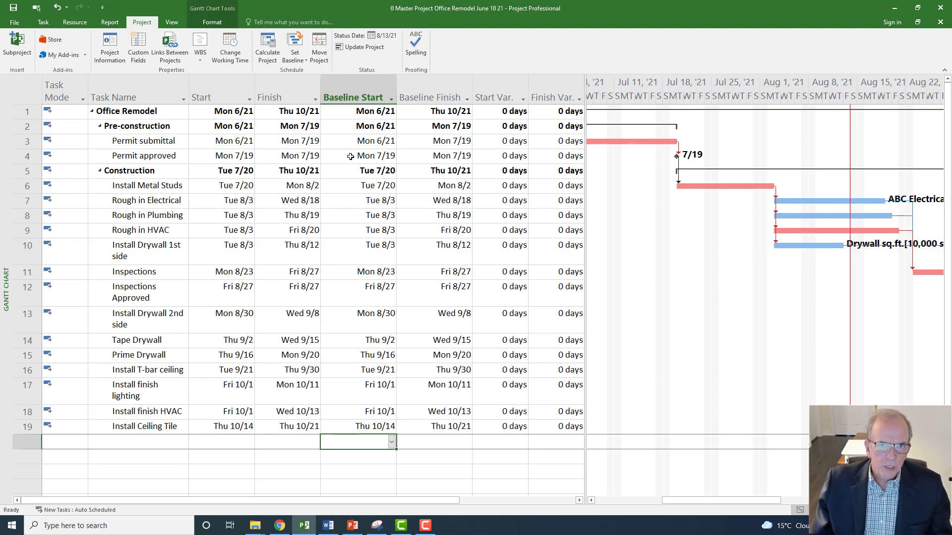
Apply the Tracking table to the task sheet and scroll the Gantt chart to June 2021.
{"action": "left_click", "coordinate": [33, 91]}
{"action": "right_click", "coordinate": [33, 92]}
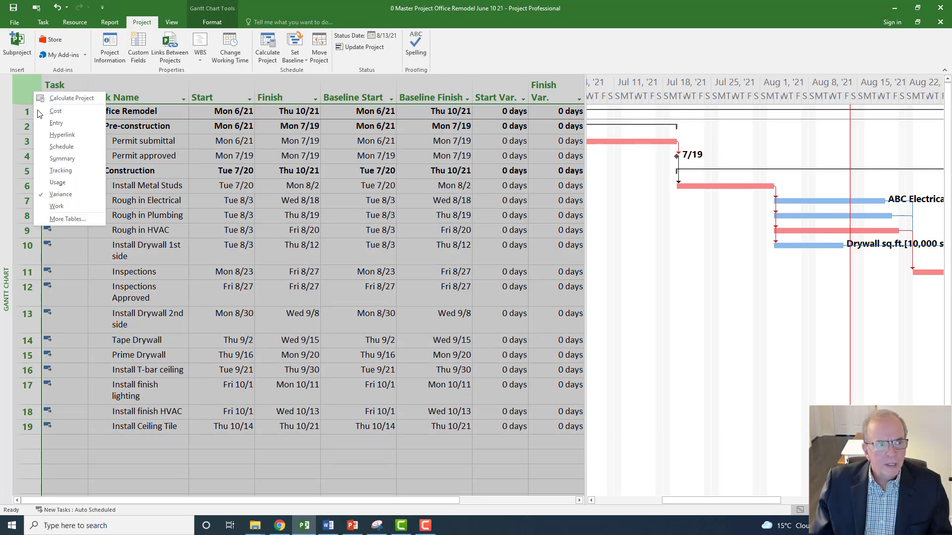
{"action": "left_click", "coordinate": [60, 171]}
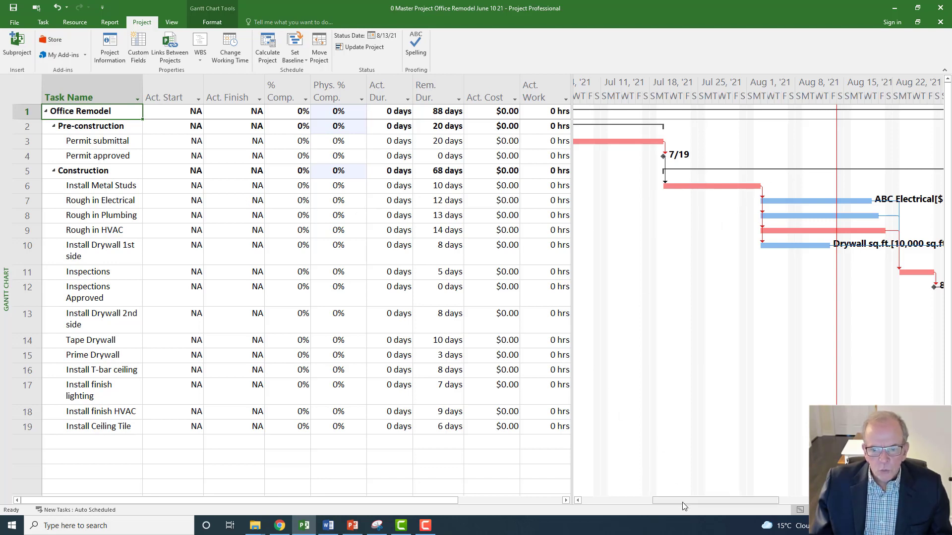
{"action": "left_click_drag", "start_coordinate": [682, 502], "coordinate": [632, 498]}
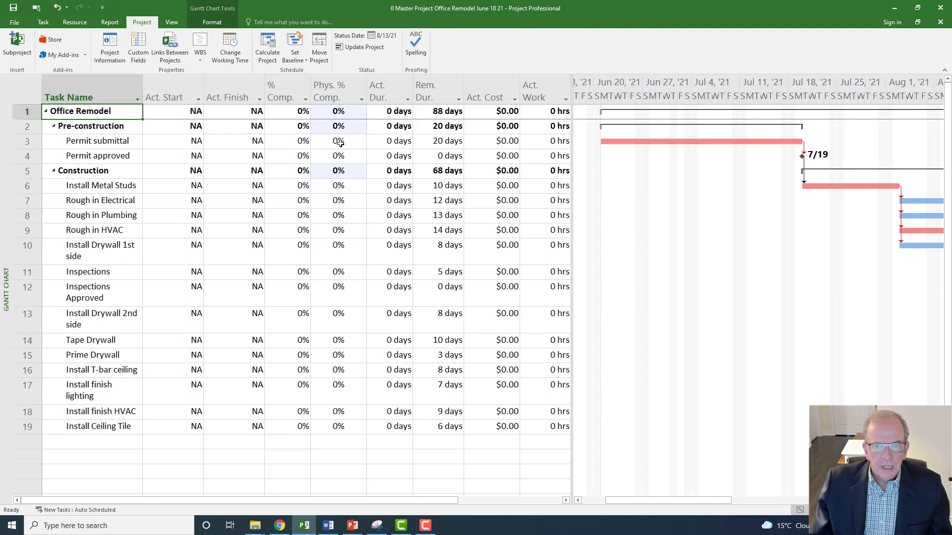
{"action": "mouse_move", "coordinate": [611, 143]}
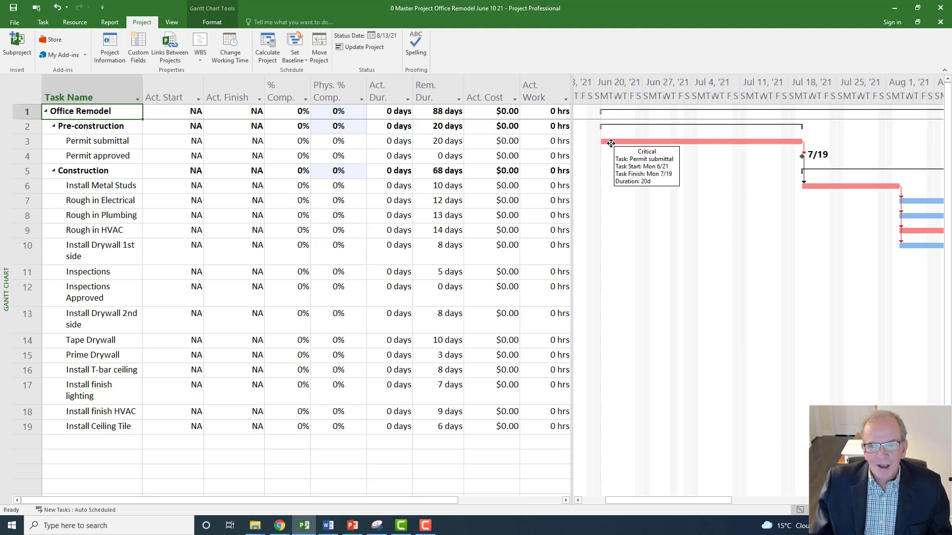
Set Permit submittal's actual start to 6/21/2021.
{"action": "left_click", "coordinate": [198, 143]}
{"action": "left_click", "coordinate": [199, 142]}
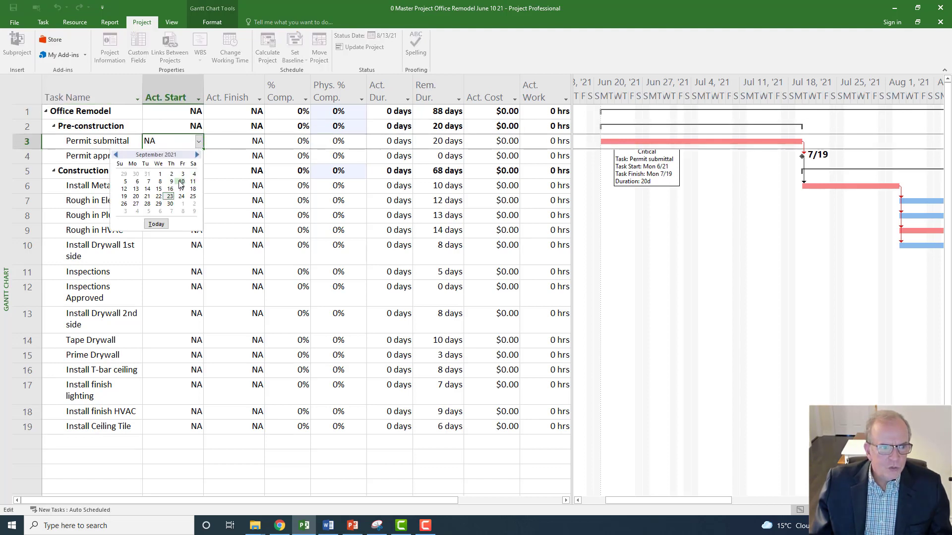
{"action": "left_click", "coordinate": [117, 155]}
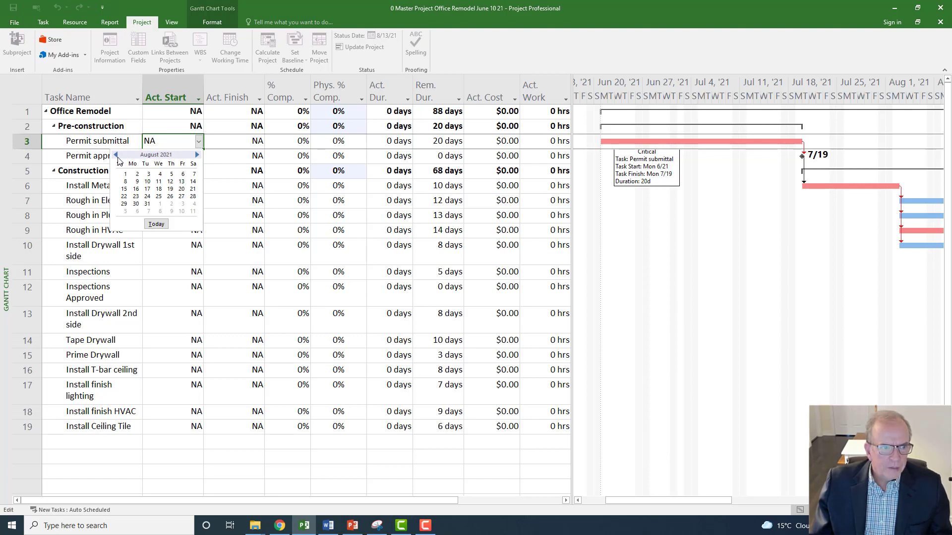
{"action": "left_click", "coordinate": [117, 156]}
{"action": "left_click", "coordinate": [116, 156]}
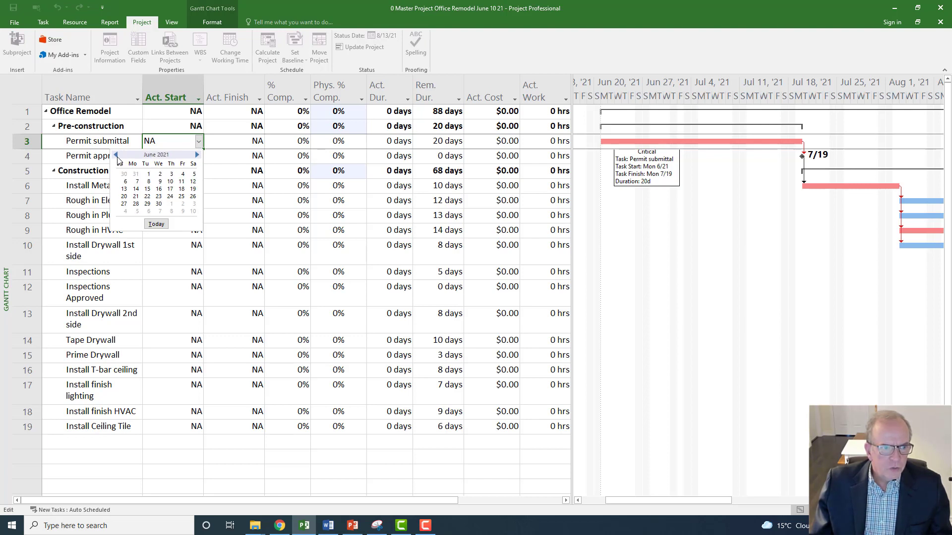
{"action": "left_click", "coordinate": [136, 196]}
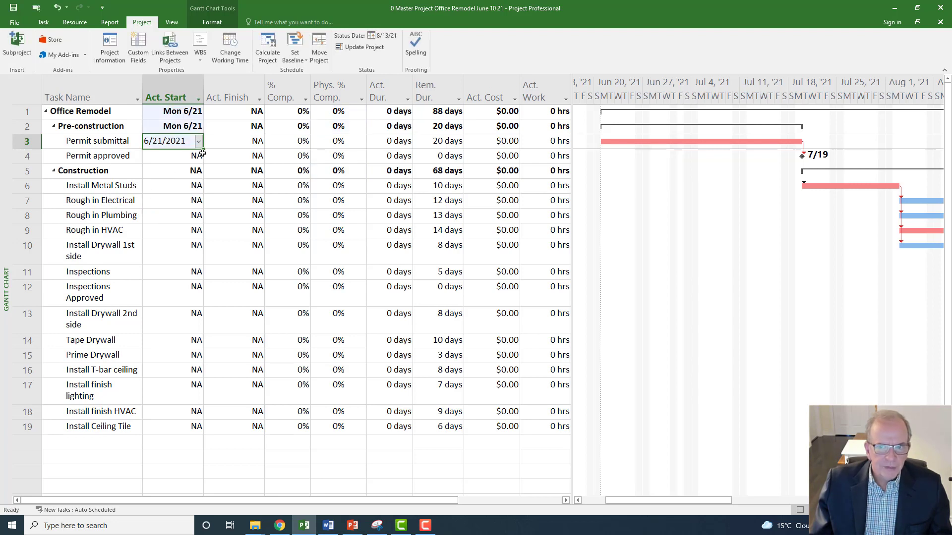
Try a 7/19/2021 actual finish for Permit submittal, then undo it.
{"action": "left_click", "coordinate": [245, 143]}
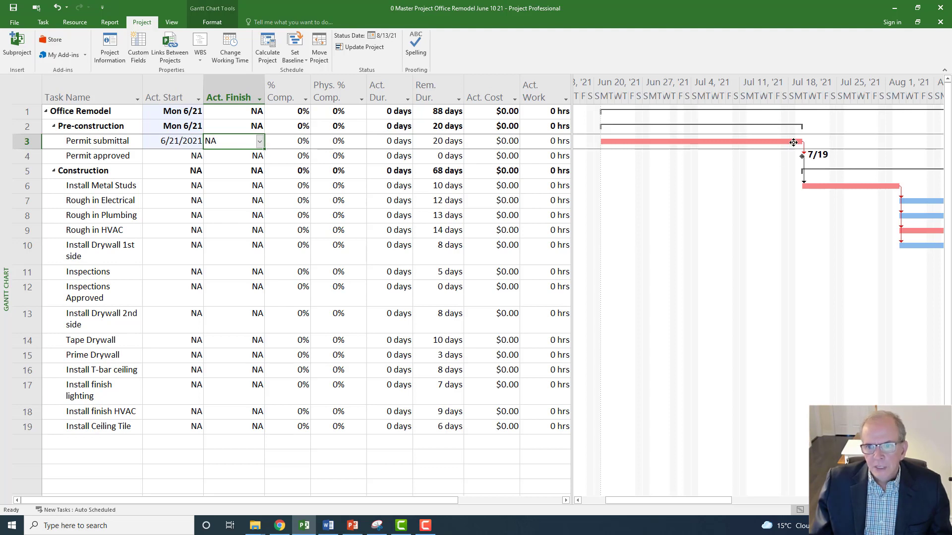
{"action": "mouse_move", "coordinate": [778, 144]}
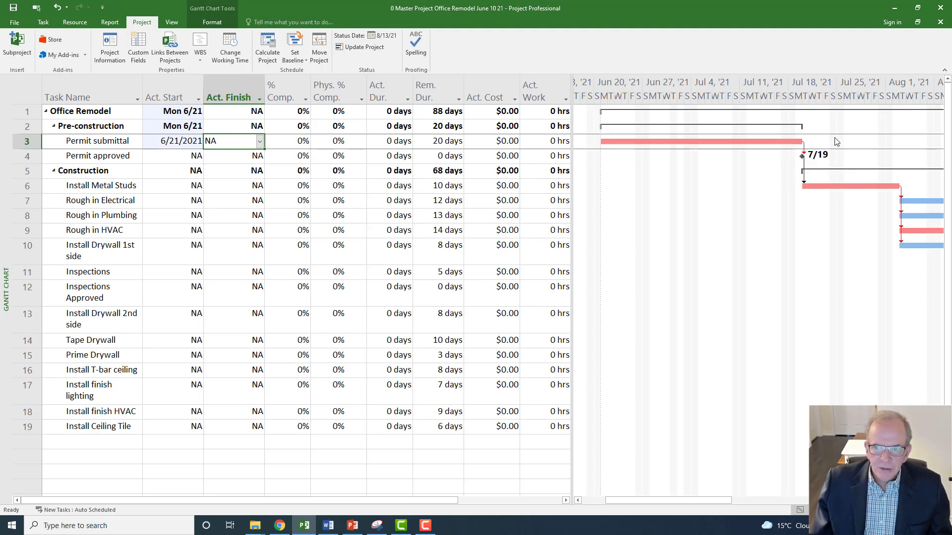
{"action": "left_click", "coordinate": [260, 143]}
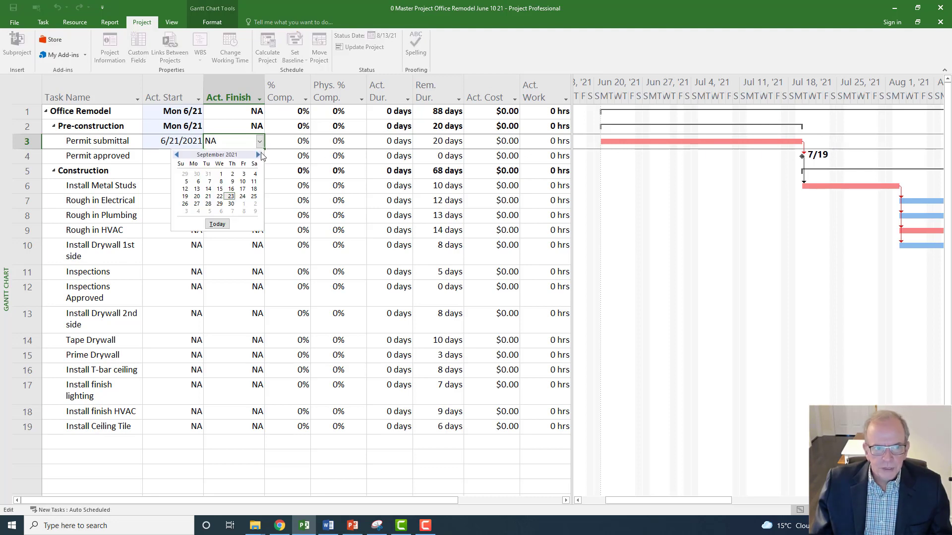
{"action": "left_click", "coordinate": [177, 155]}
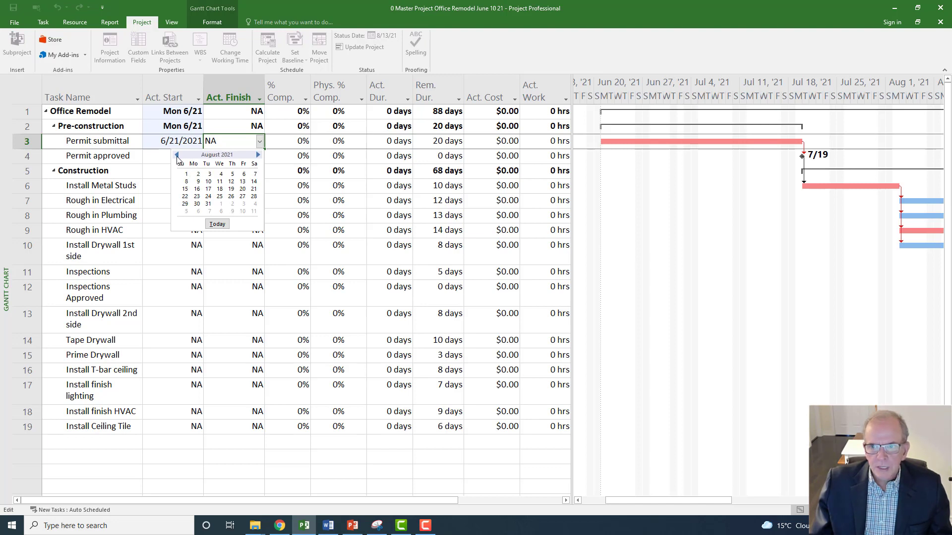
{"action": "left_click", "coordinate": [177, 156]}
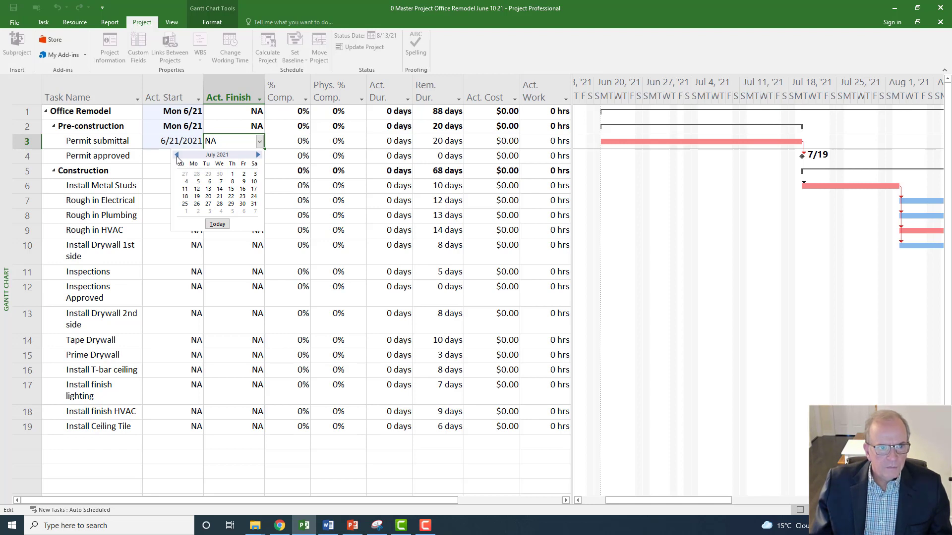
{"action": "left_click", "coordinate": [177, 156]}
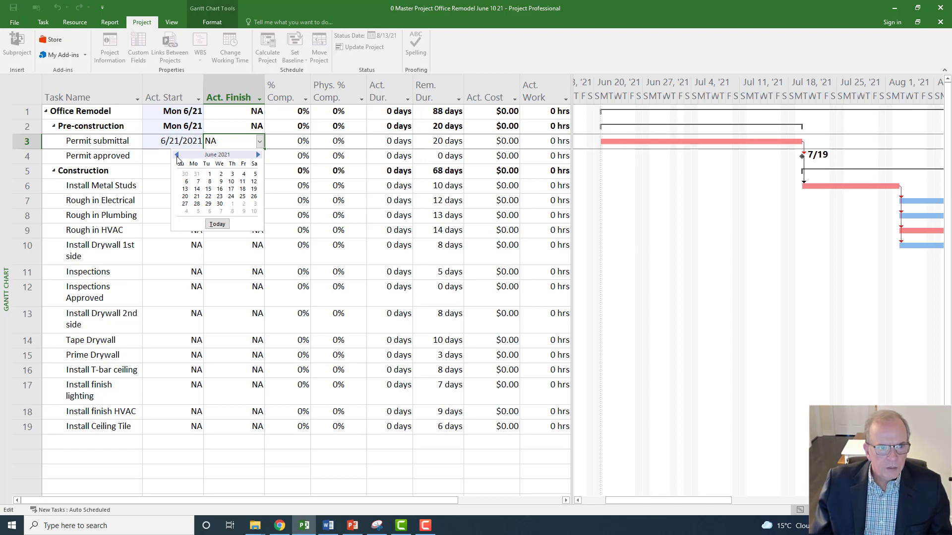
{"action": "left_click", "coordinate": [259, 154]}
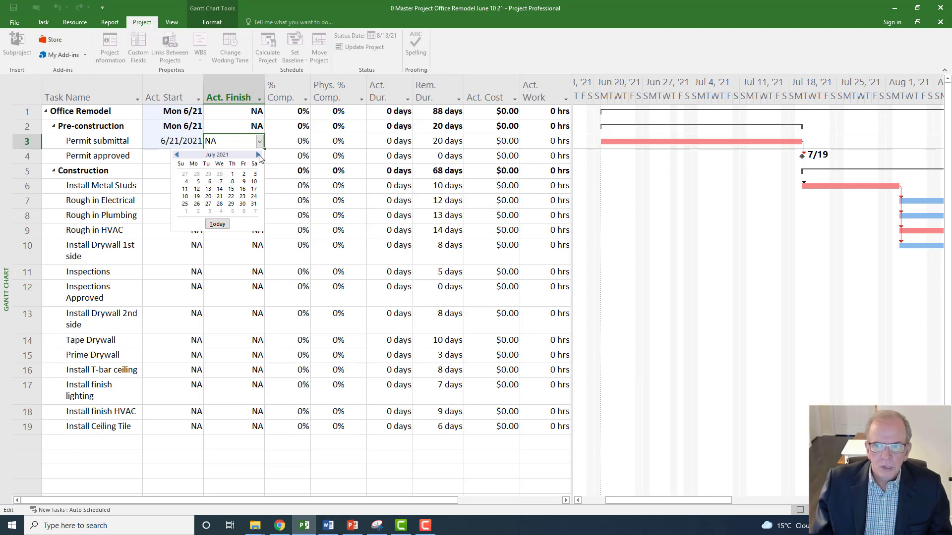
{"action": "left_click", "coordinate": [196, 197]}
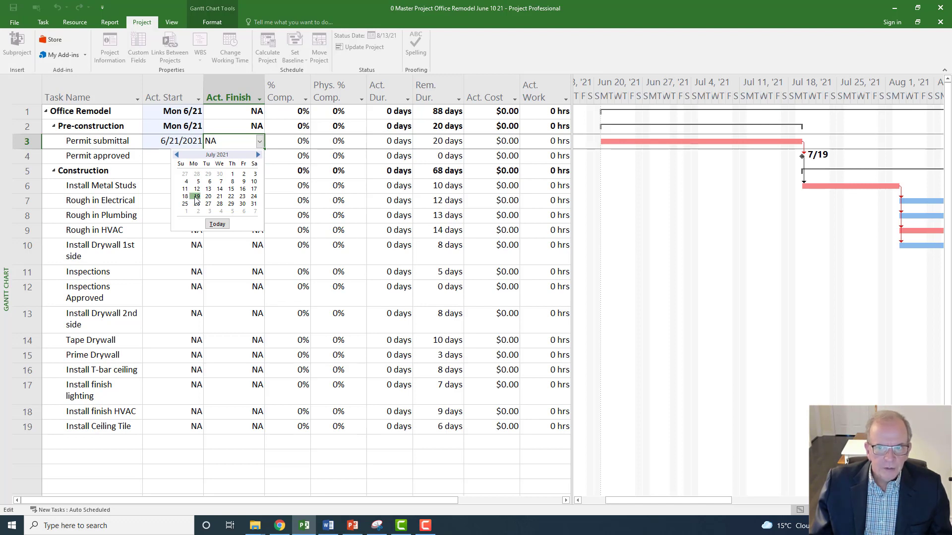
{"action": "left_click", "coordinate": [197, 197]}
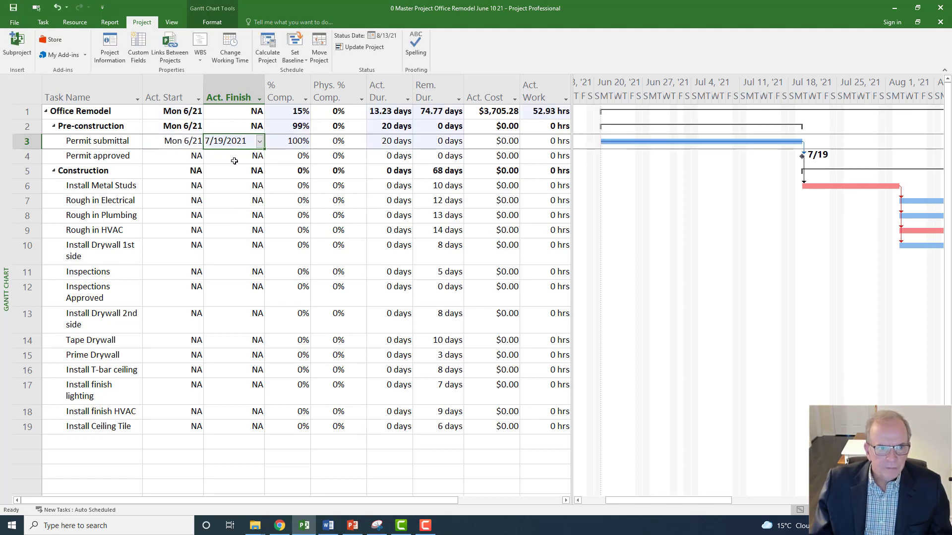
{"action": "left_click", "coordinate": [58, 8]}
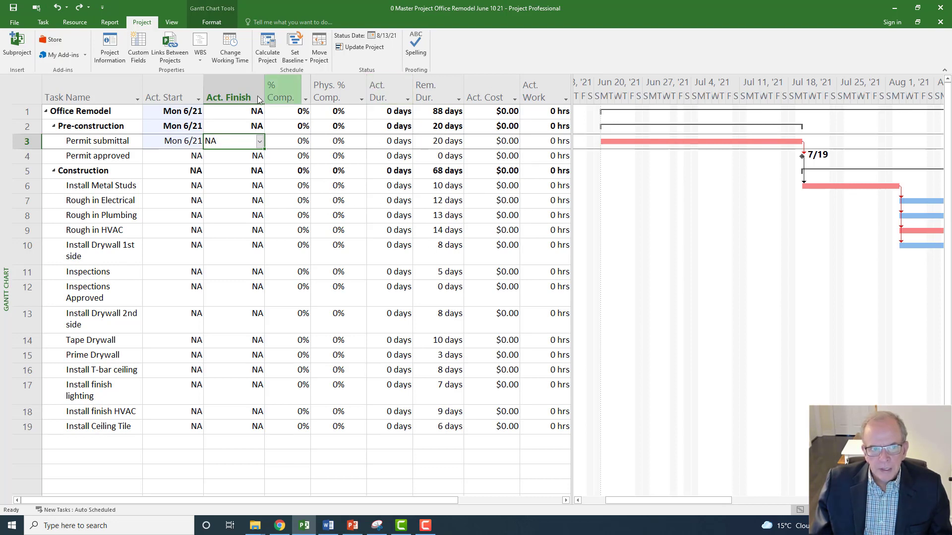
Insert a Duration column before the Act. Dur. column.
{"action": "left_click", "coordinate": [383, 88]}
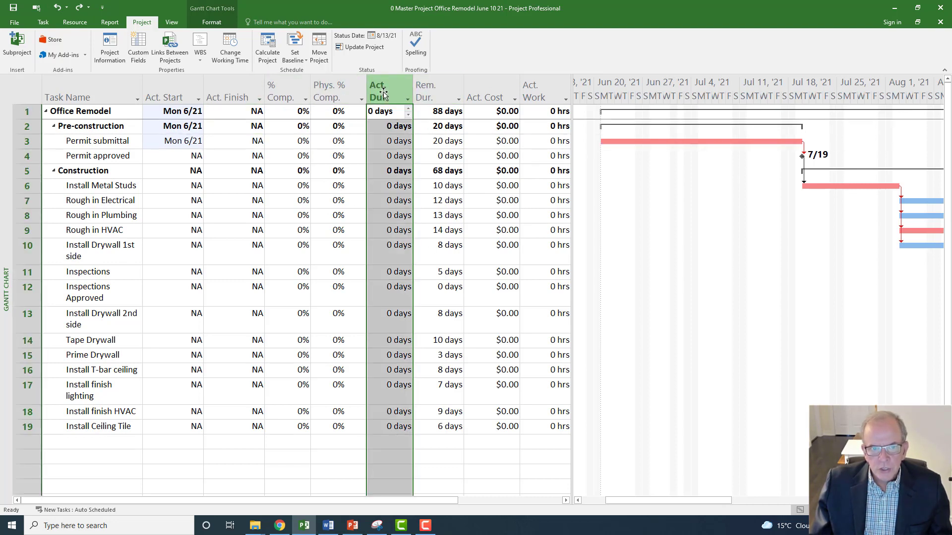
{"action": "right_click", "coordinate": [379, 89]}
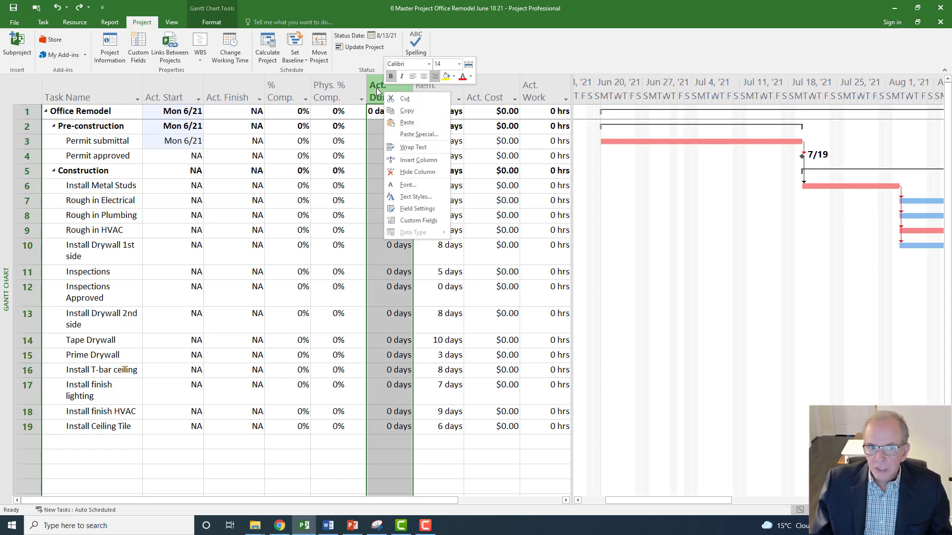
{"action": "left_click", "coordinate": [396, 160]}
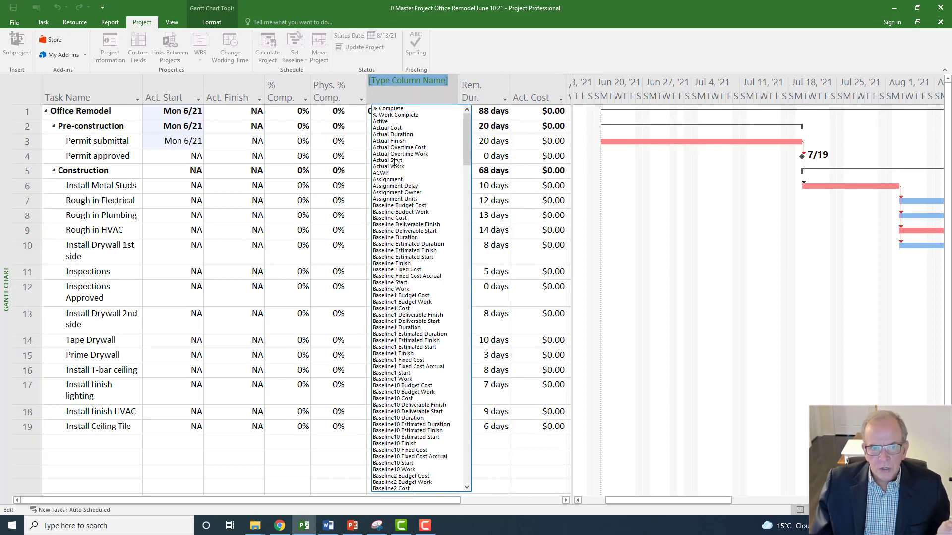
{"action": "type", "text": "date1"}
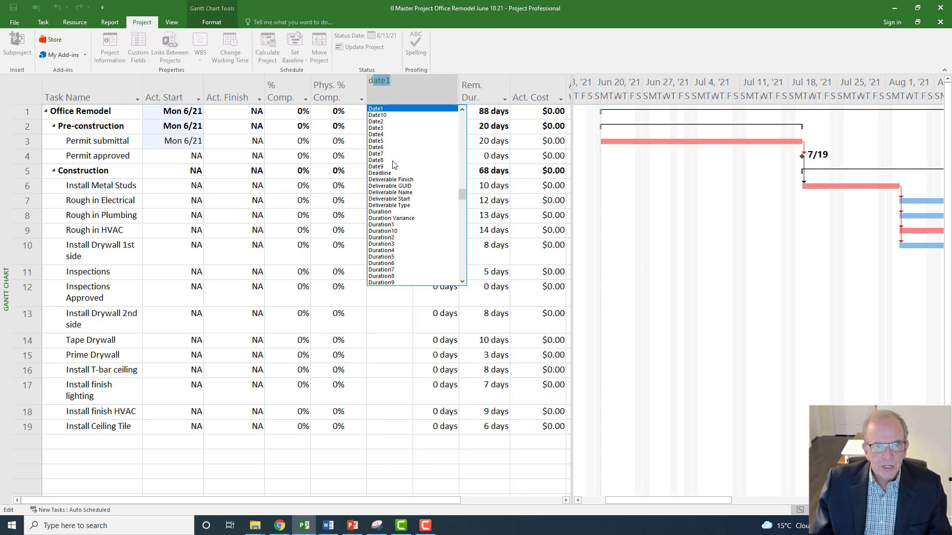
{"action": "left_click", "coordinate": [384, 212]}
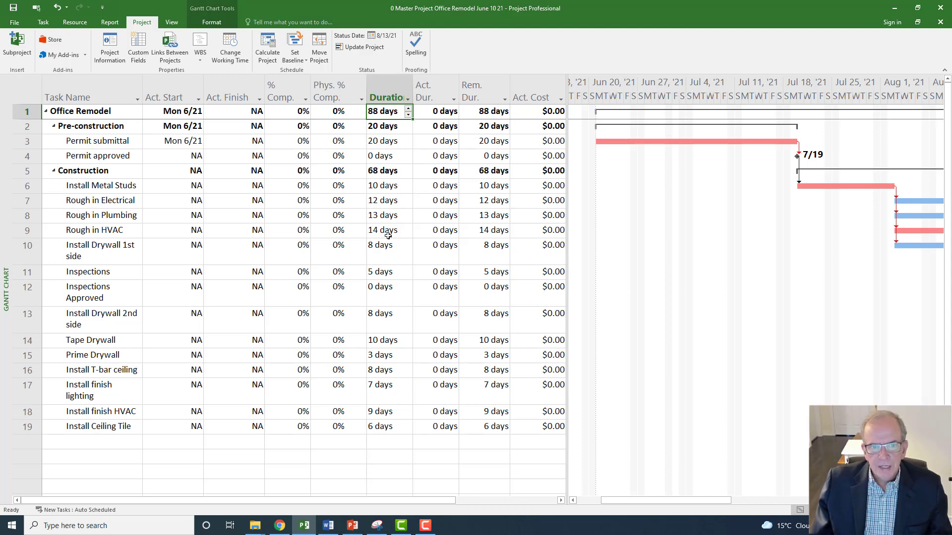
Nudge Permit submittal's duration to 21 days and back to 20 days.
{"action": "left_click", "coordinate": [389, 140]}
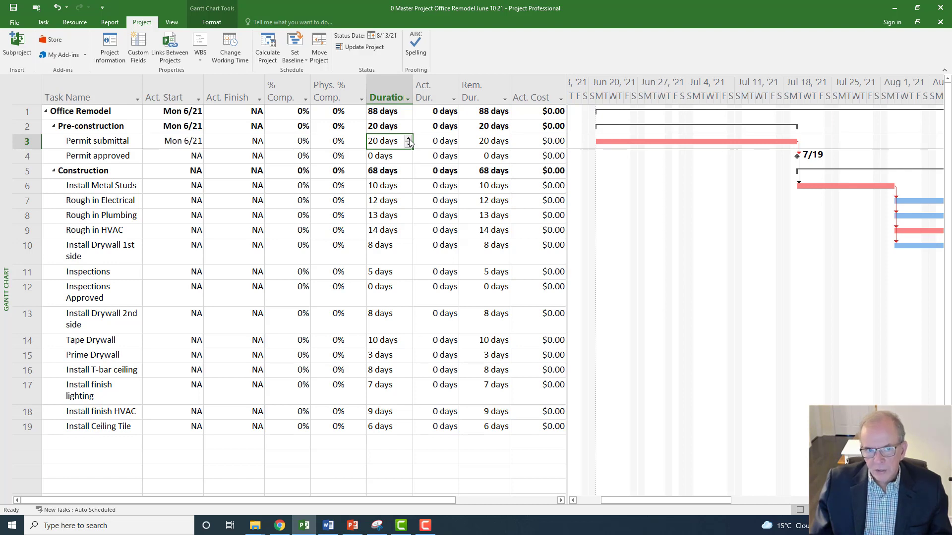
{"action": "left_click", "coordinate": [409, 139]}
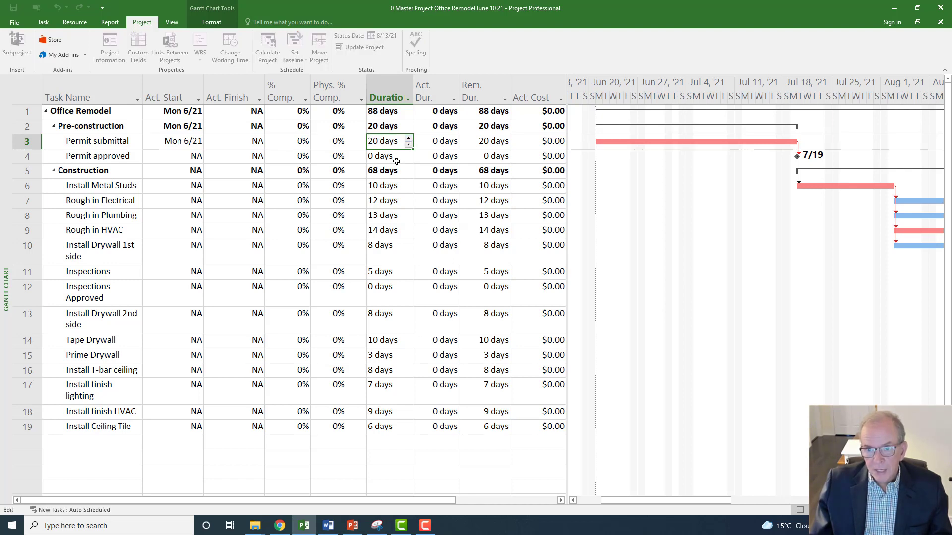
{"action": "left_click", "coordinate": [397, 159]}
{"action": "left_click", "coordinate": [406, 140]}
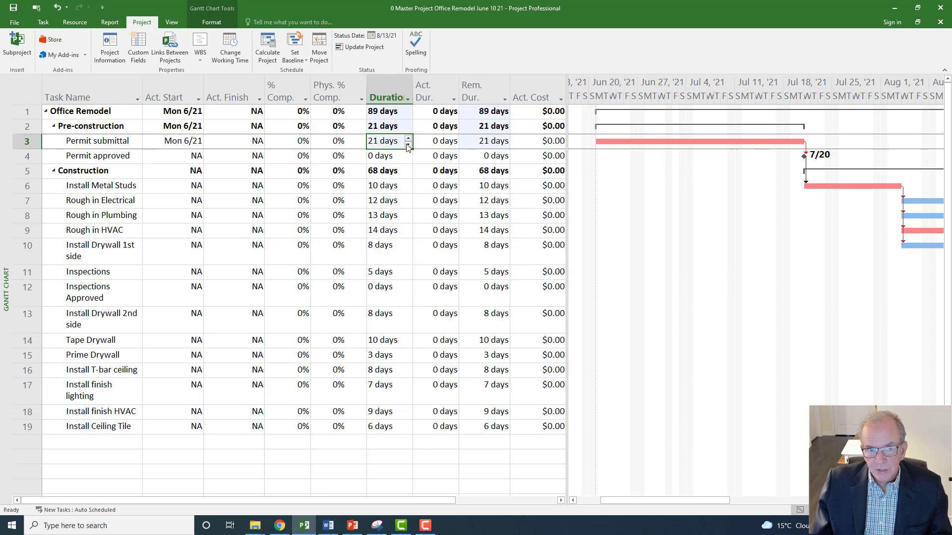
{"action": "left_click", "coordinate": [408, 145]}
{"action": "left_click", "coordinate": [385, 159]}
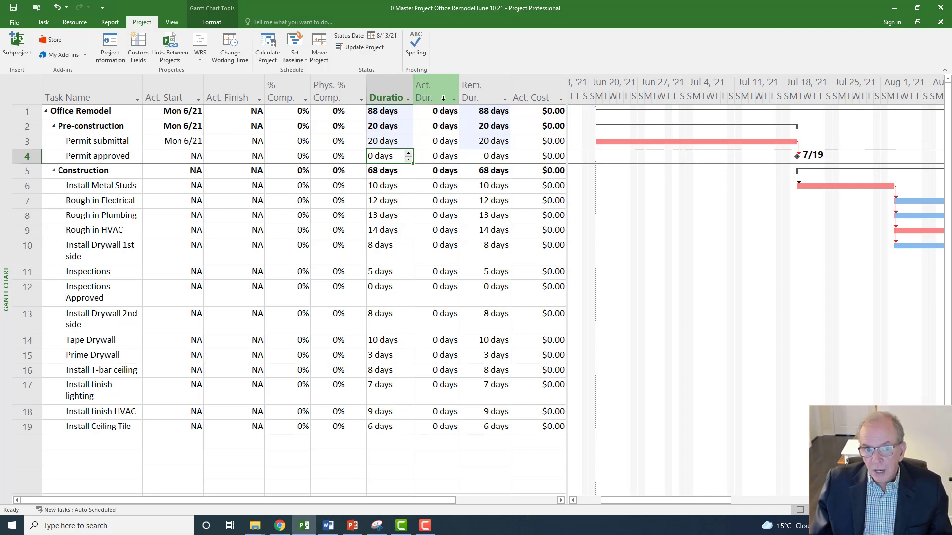
Enter 20, then 19, days of actual duration for Permit submittal.
{"action": "left_click", "coordinate": [435, 140]}
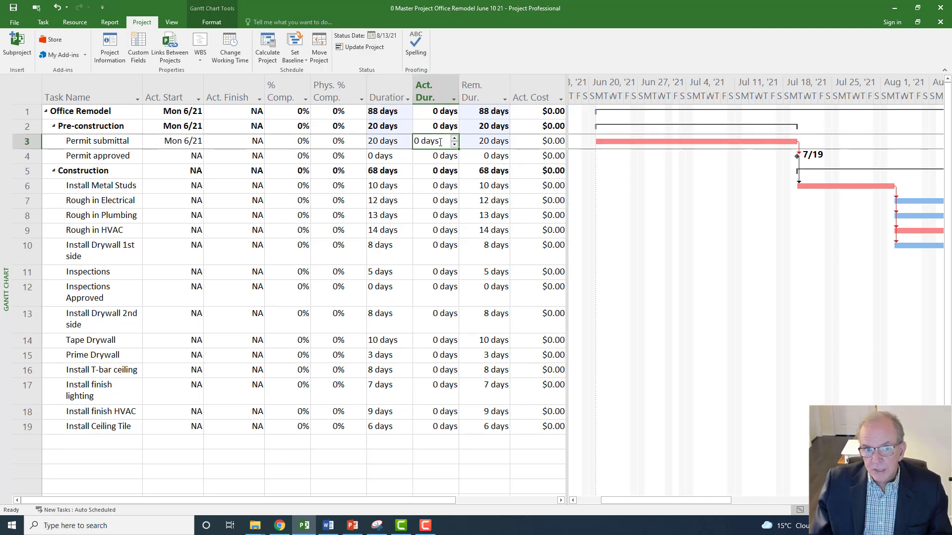
{"action": "type", "text": "20"}
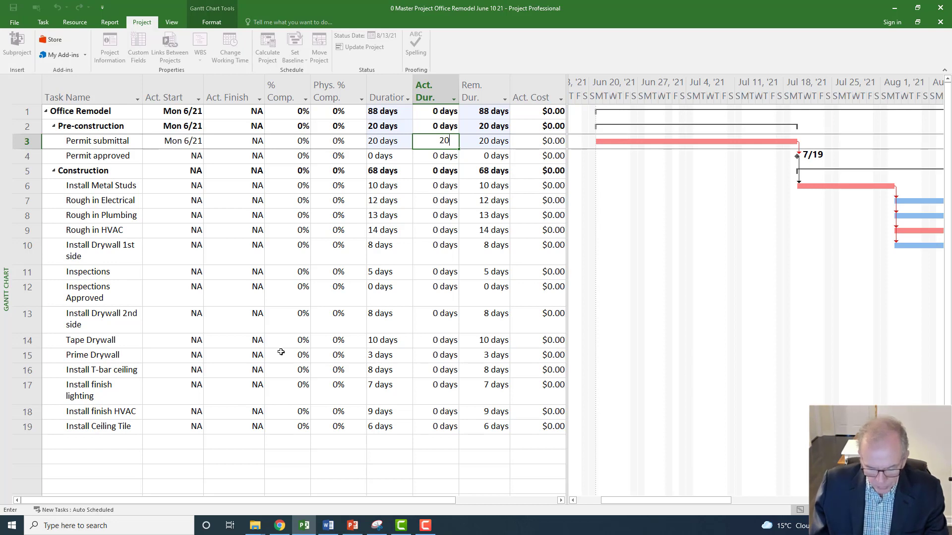
{"action": "key", "text": "Return"}
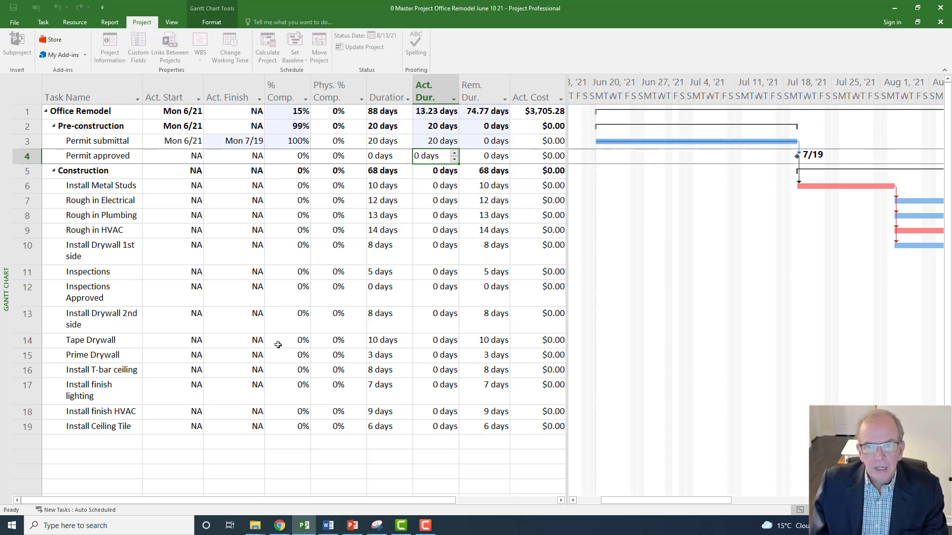
{"action": "left_click", "coordinate": [439, 142]}
{"action": "type", "text": "19"}
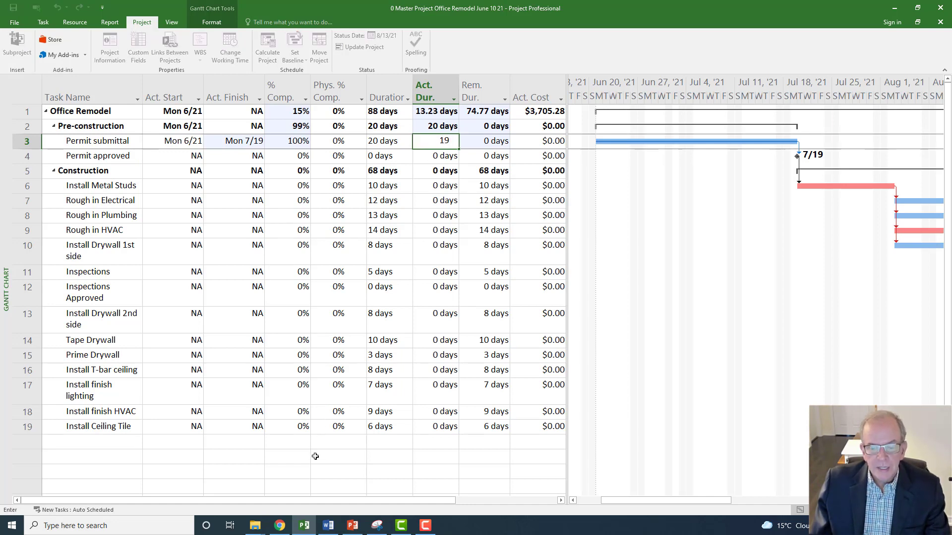
{"action": "key", "text": "Return"}
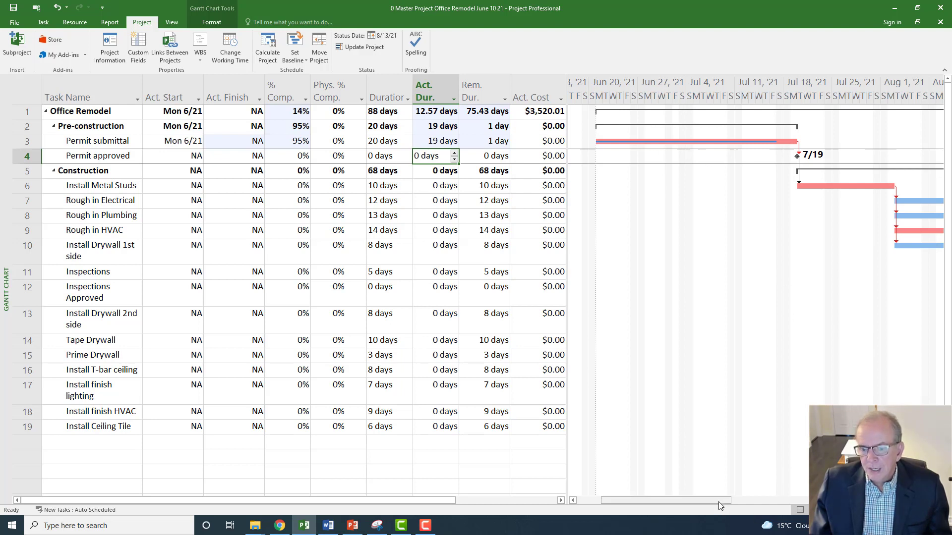
Undo Permit submittal's last two actual-duration edits after checking the Gantt chart.
{"action": "left_click_drag", "start_coordinate": [718, 502], "coordinate": [768, 500]}
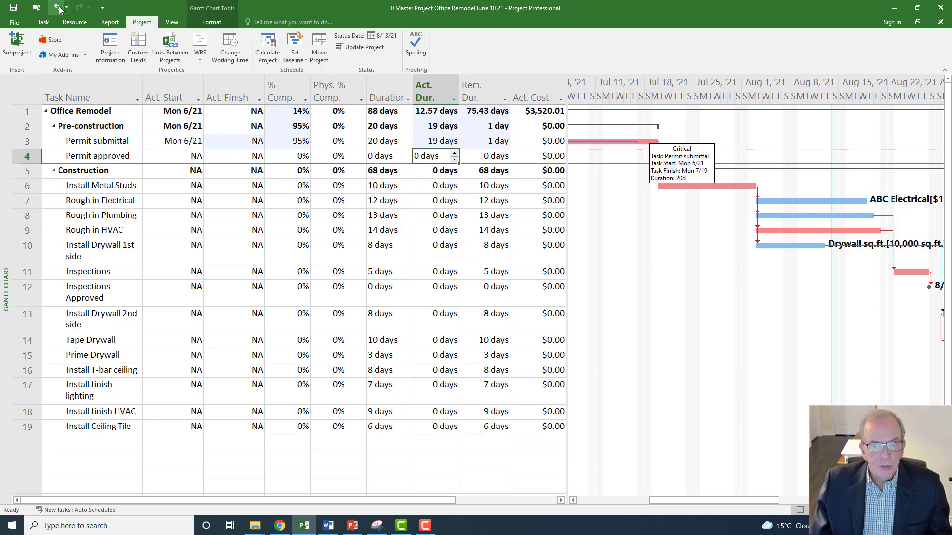
{"action": "left_click", "coordinate": [58, 8]}
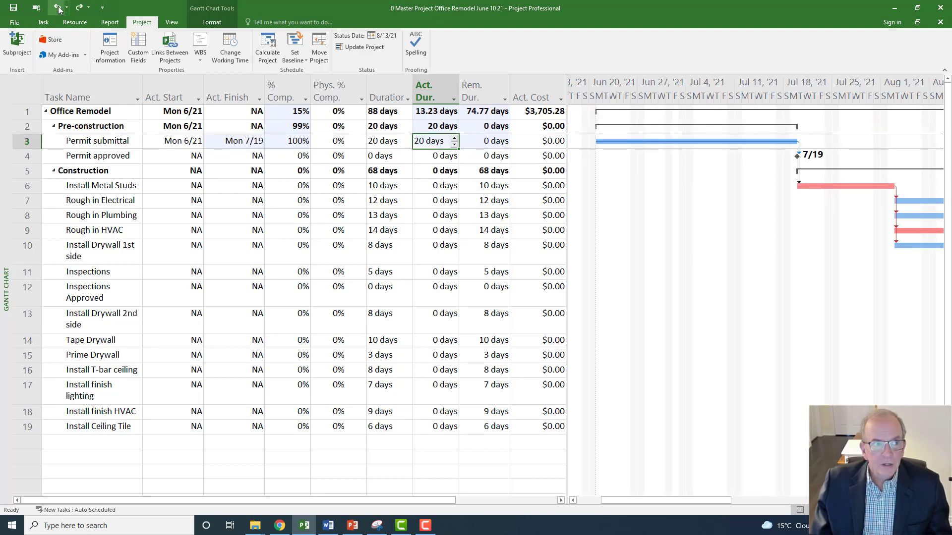
{"action": "left_click", "coordinate": [58, 8]}
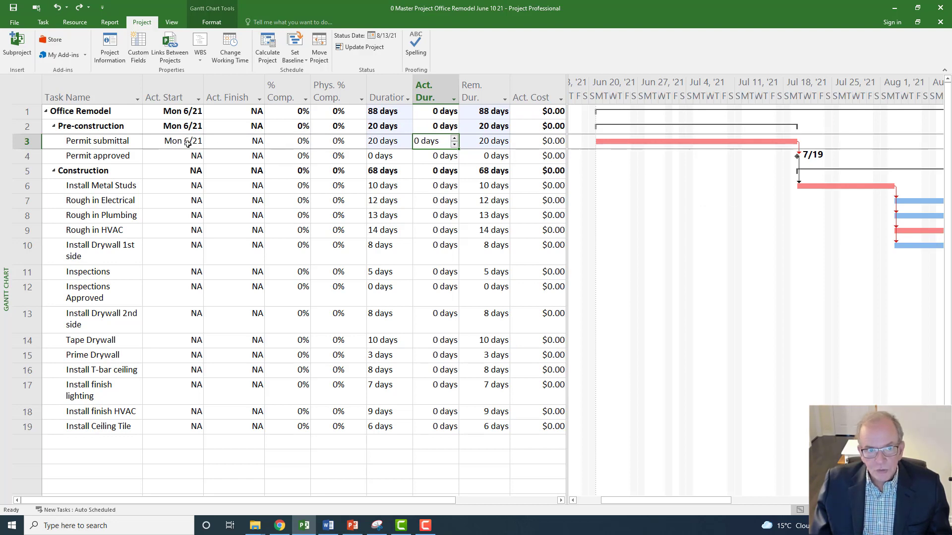
Mark Permit submittal 100% complete so it finishes Mon 7/19 with 20 actual days.
{"action": "left_click", "coordinate": [44, 23]}
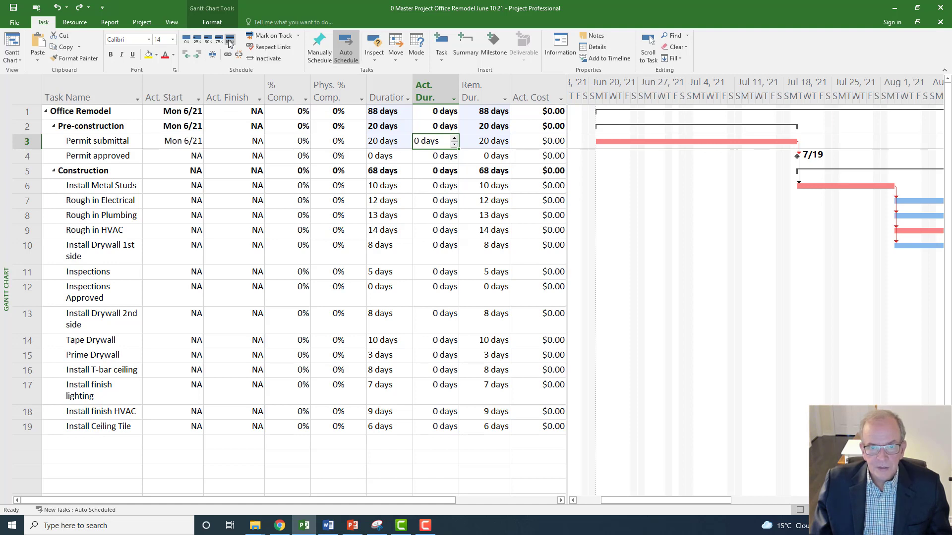
{"action": "left_click", "coordinate": [229, 43]}
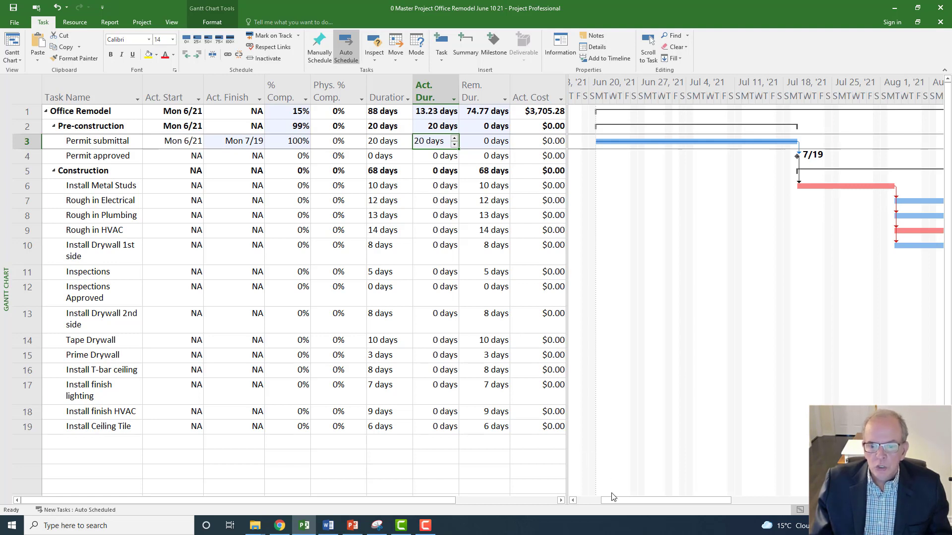
{"action": "left_click_drag", "start_coordinate": [614, 500], "coordinate": [677, 505]}
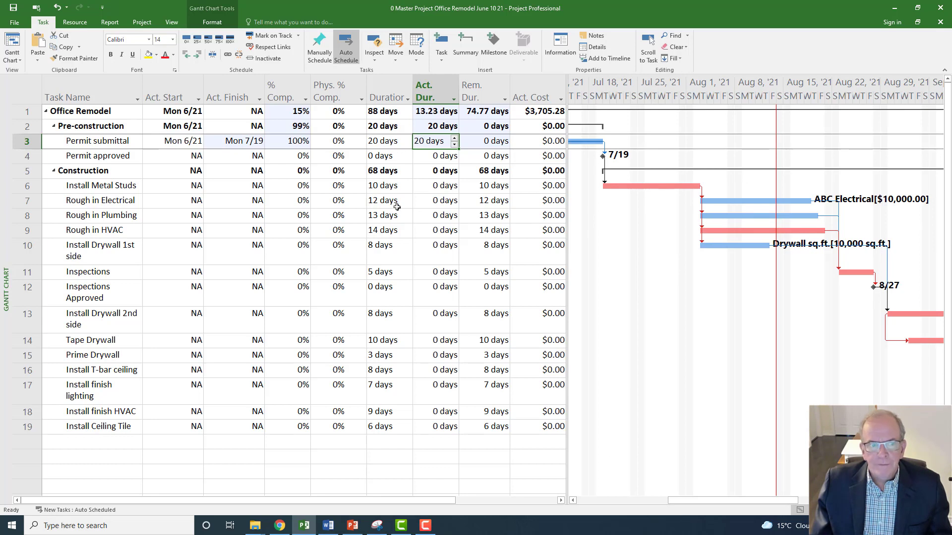
{"action": "left_click", "coordinate": [167, 200]}
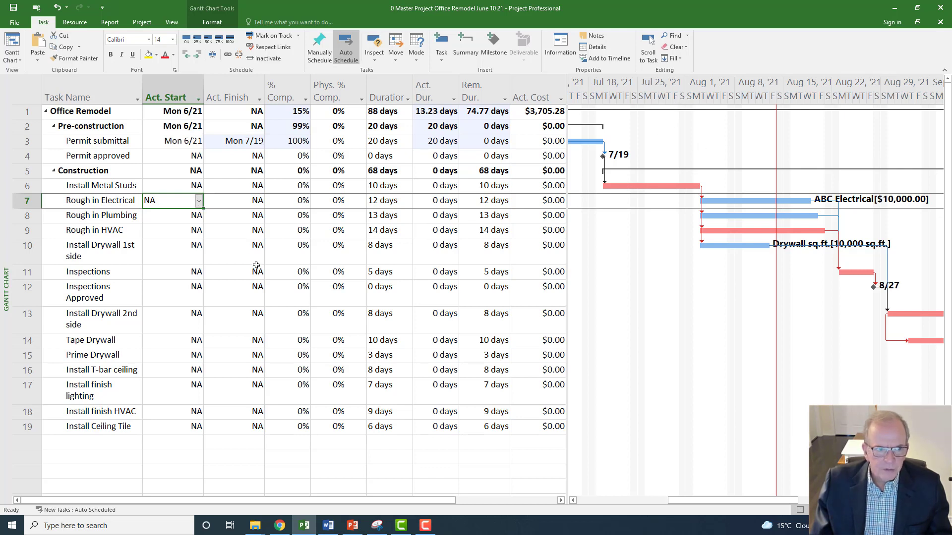
Try July 29 as Rough in Electrical's actual start despite the conflict, then undo it back to NA.
{"action": "left_click", "coordinate": [198, 200]}
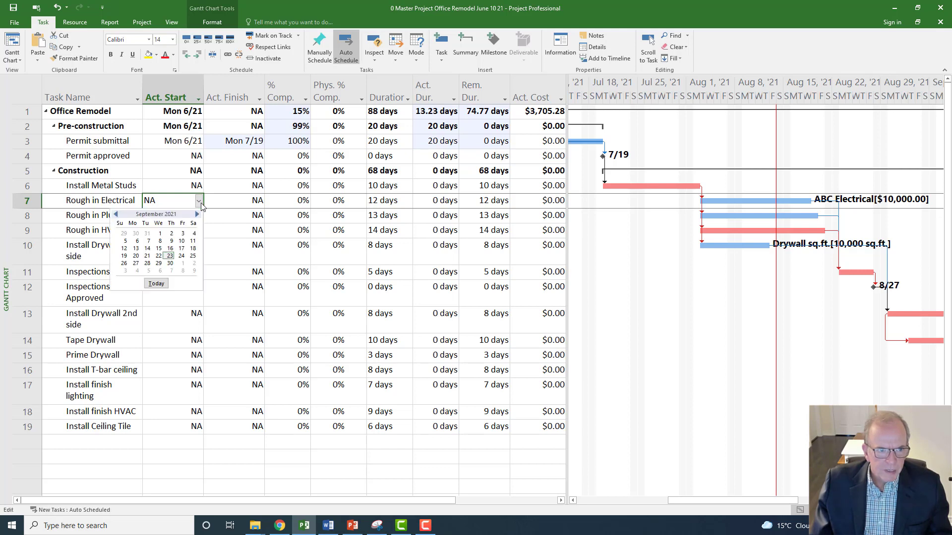
{"action": "left_click", "coordinate": [116, 215]}
{"action": "left_click", "coordinate": [116, 215]}
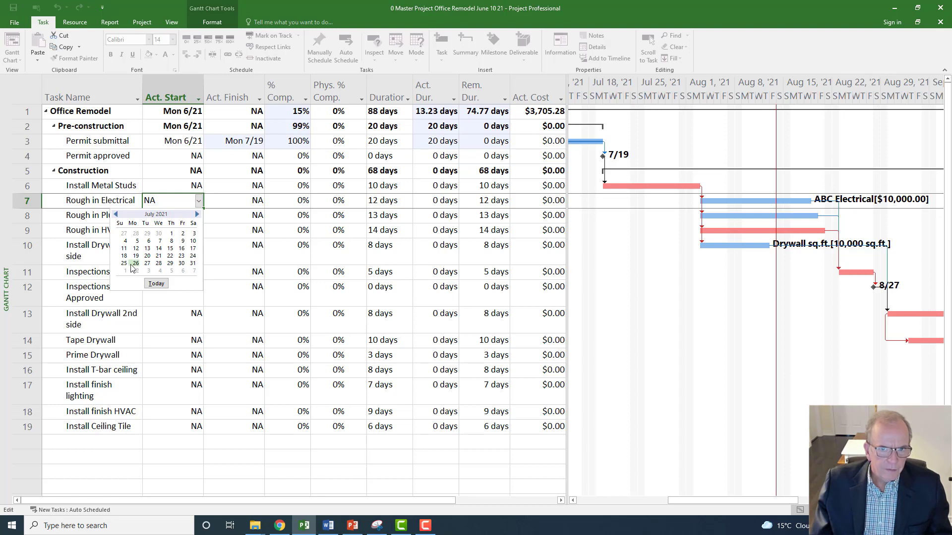
{"action": "left_click", "coordinate": [170, 264]}
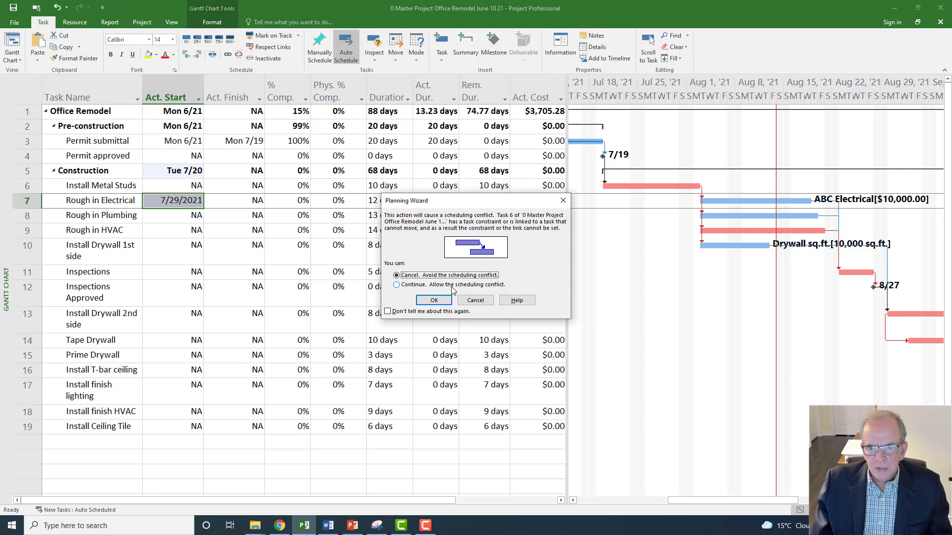
{"action": "left_click", "coordinate": [397, 285]}
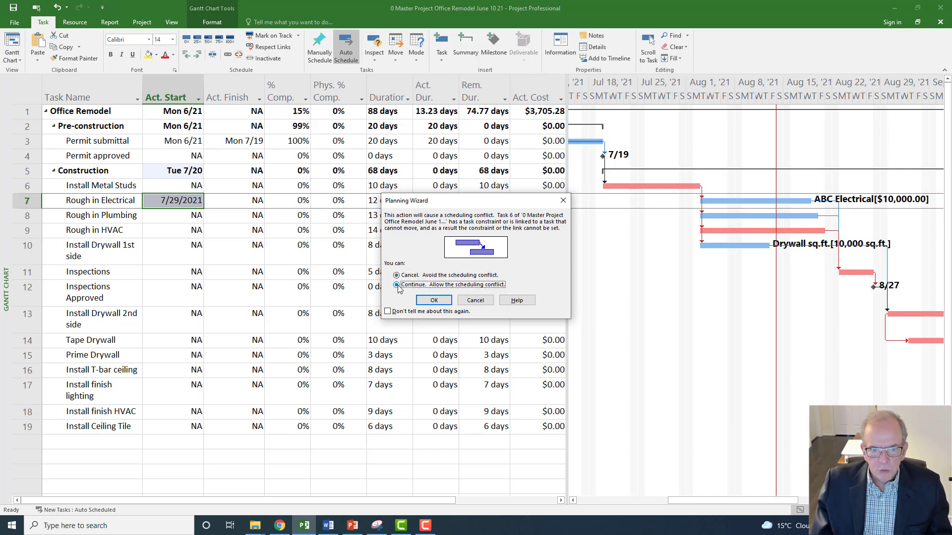
{"action": "left_click", "coordinate": [435, 300]}
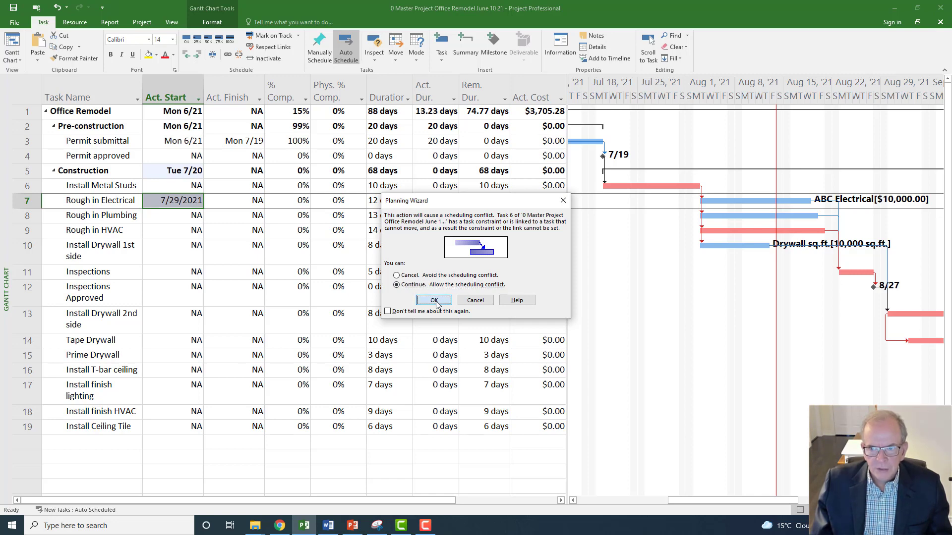
{"action": "left_click", "coordinate": [434, 300]}
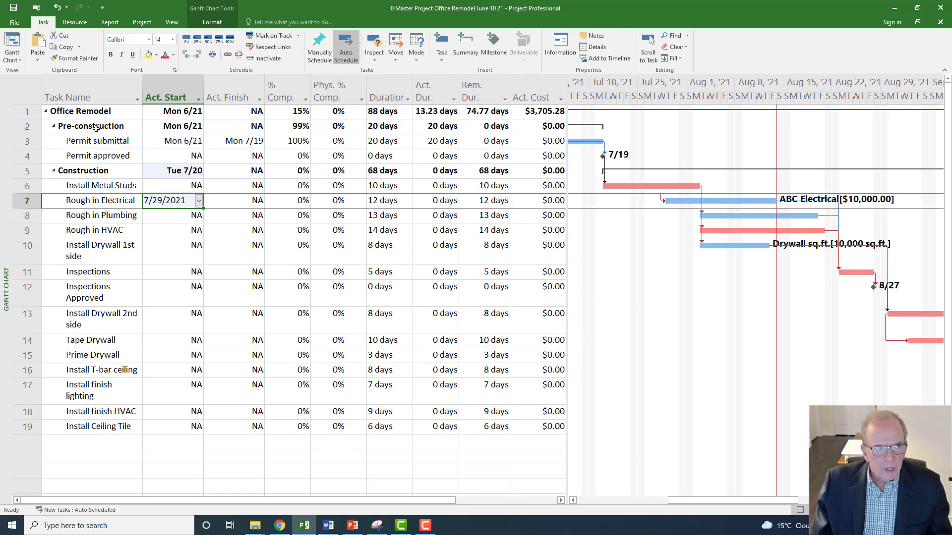
{"action": "left_click", "coordinate": [58, 8]}
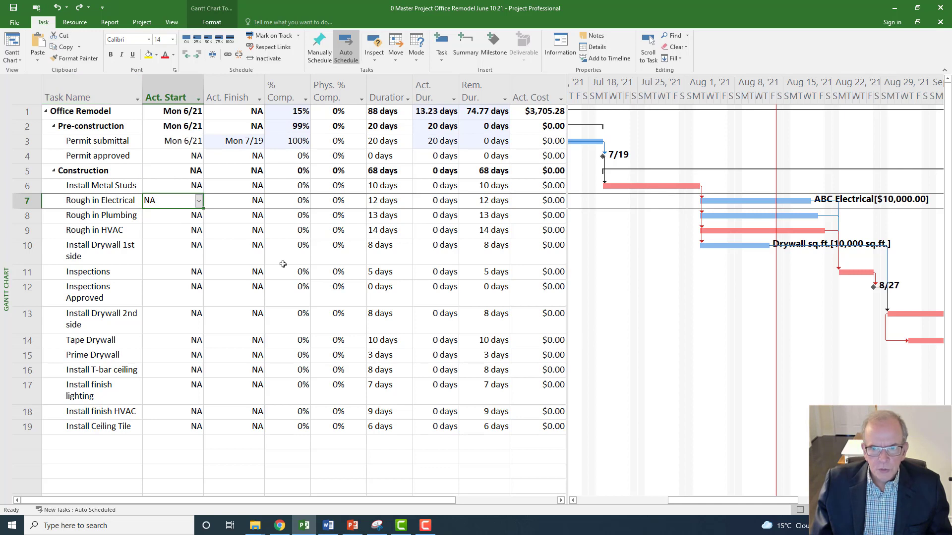
{"action": "left_click", "coordinate": [176, 218]}
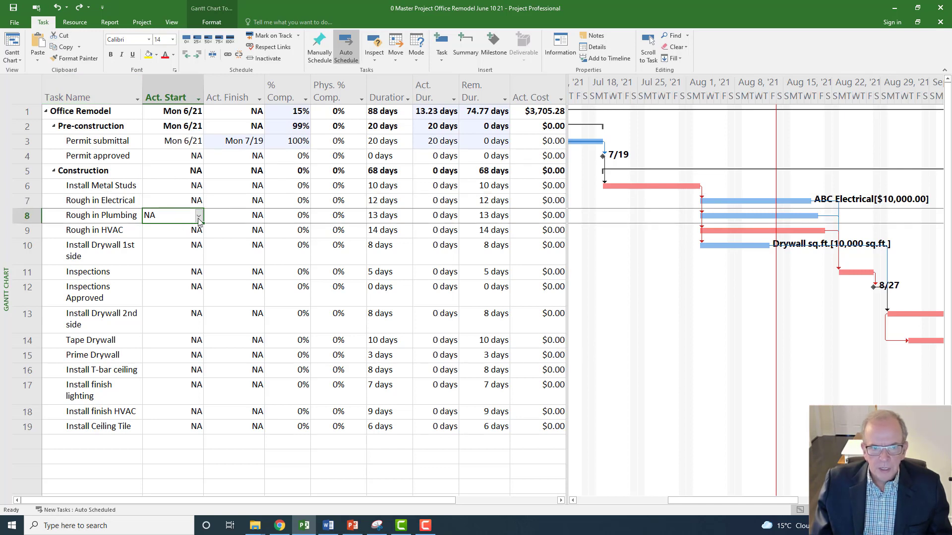
{"action": "left_click", "coordinate": [199, 217]}
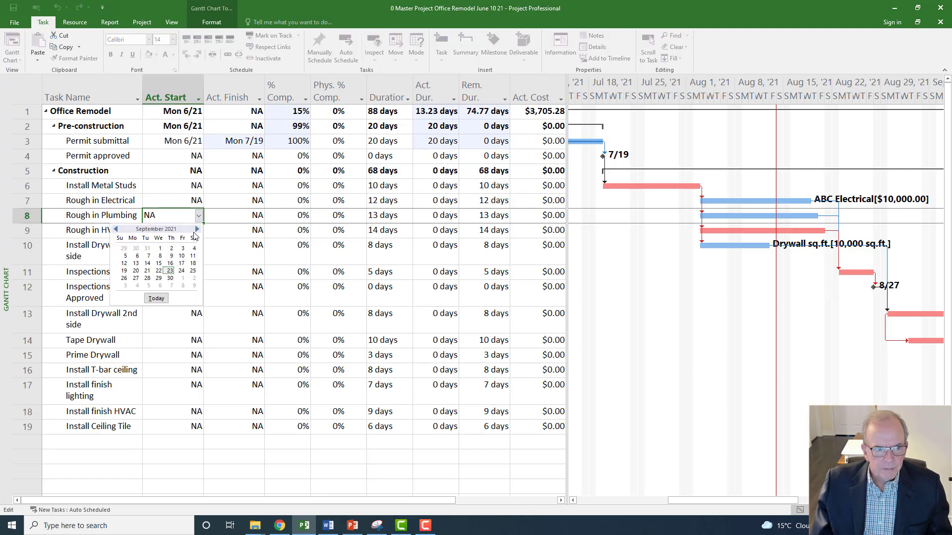
{"action": "left_click", "coordinate": [116, 230]}
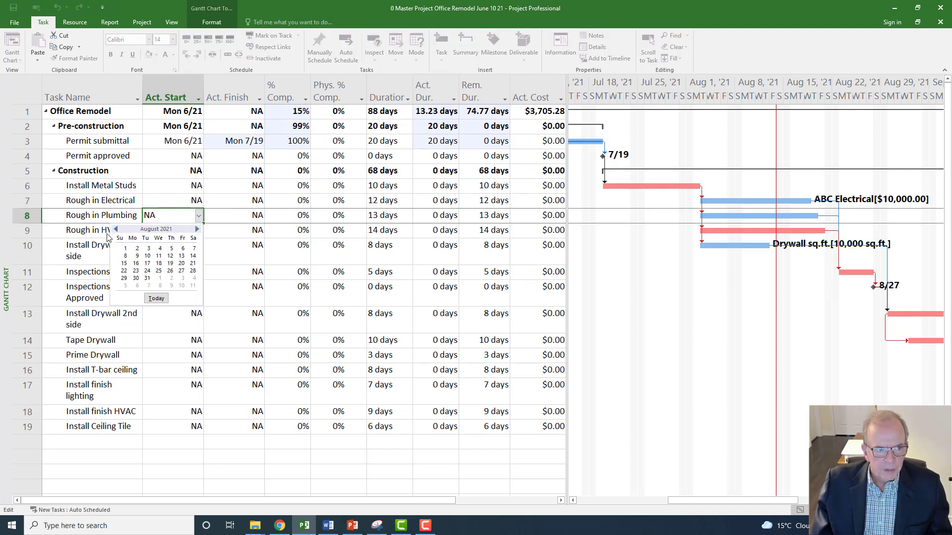
{"action": "left_click", "coordinate": [115, 229]}
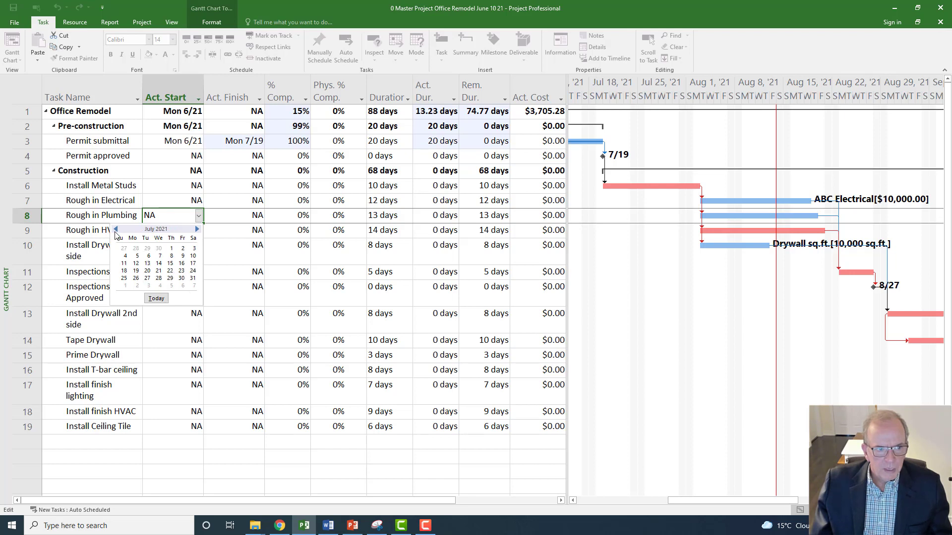
{"action": "left_click", "coordinate": [159, 279]}
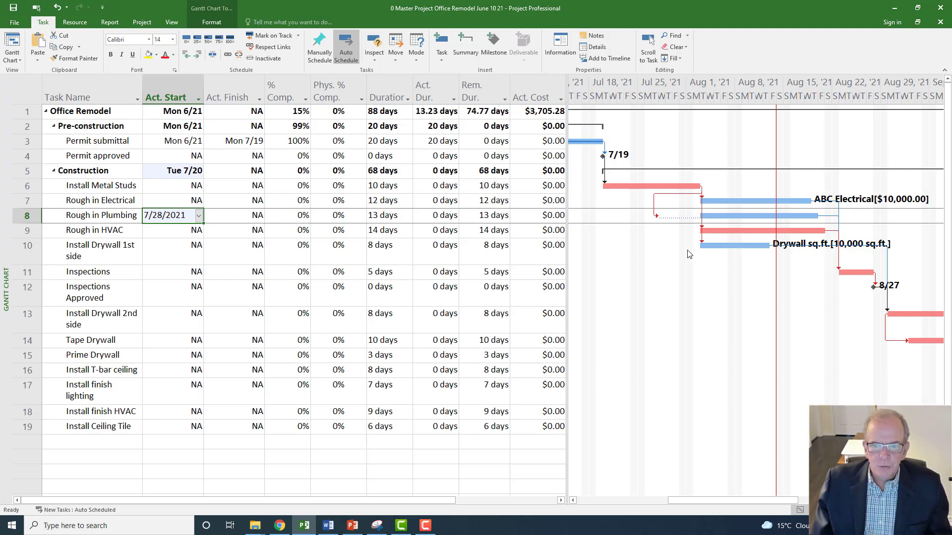
{"action": "left_click", "coordinate": [58, 7]}
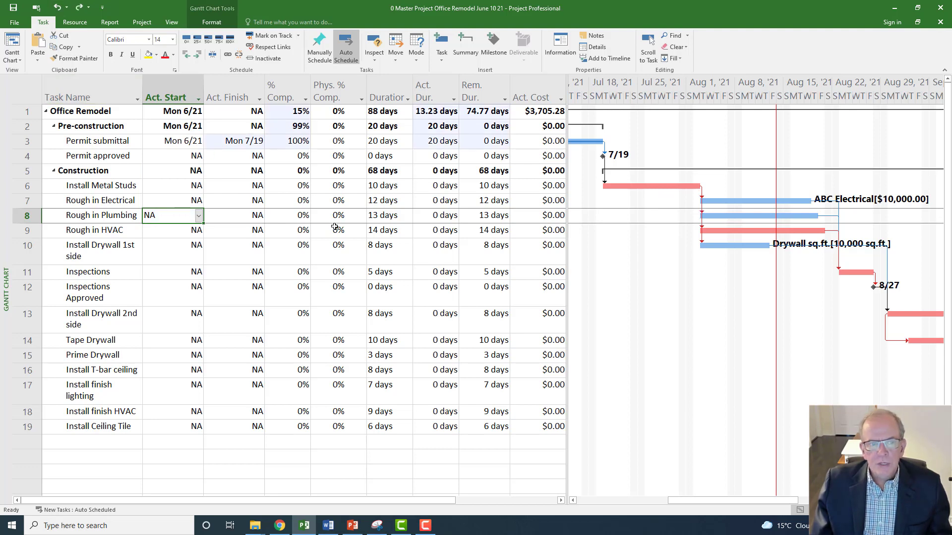
{"action": "key", "text": "Down"}
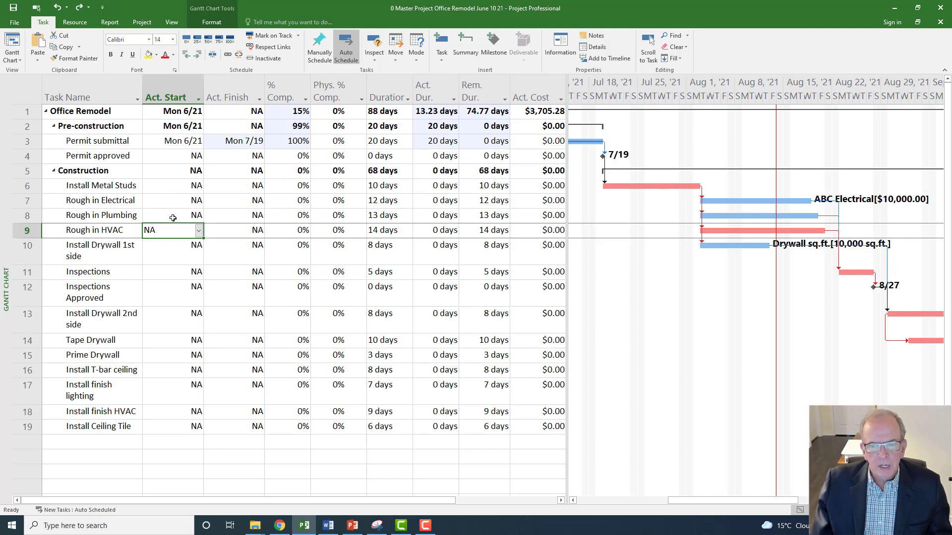
{"action": "left_click", "coordinate": [172, 217]}
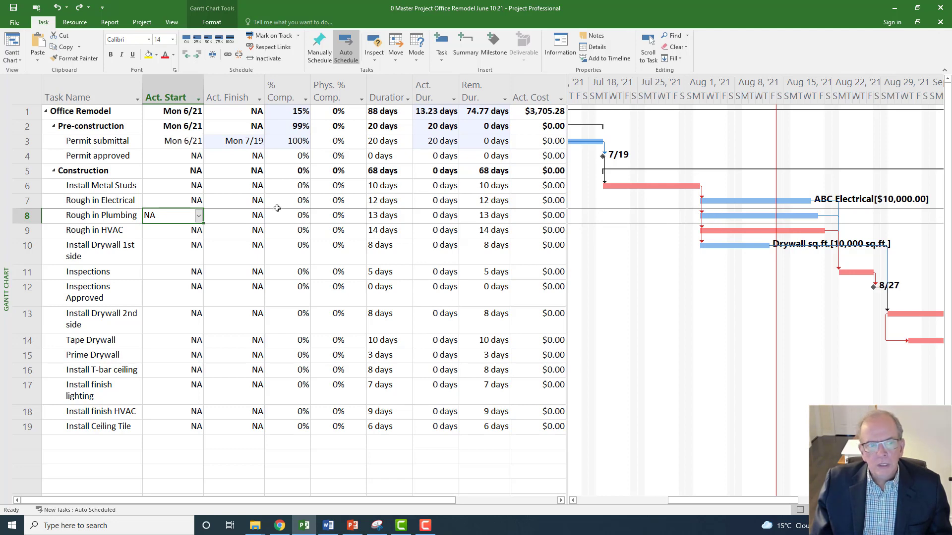
Give Rough in Plumbing a -3d lag on Install Metal Studs and mark it 100% complete.
{"action": "double_click", "coordinate": [68, 214]}
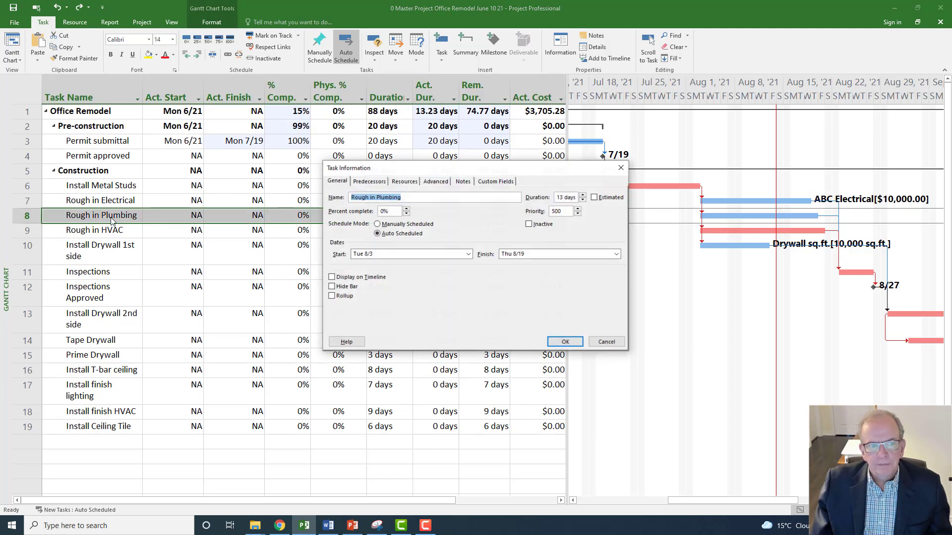
{"action": "left_click_drag", "start_coordinate": [433, 172], "coordinate": [486, 260]}
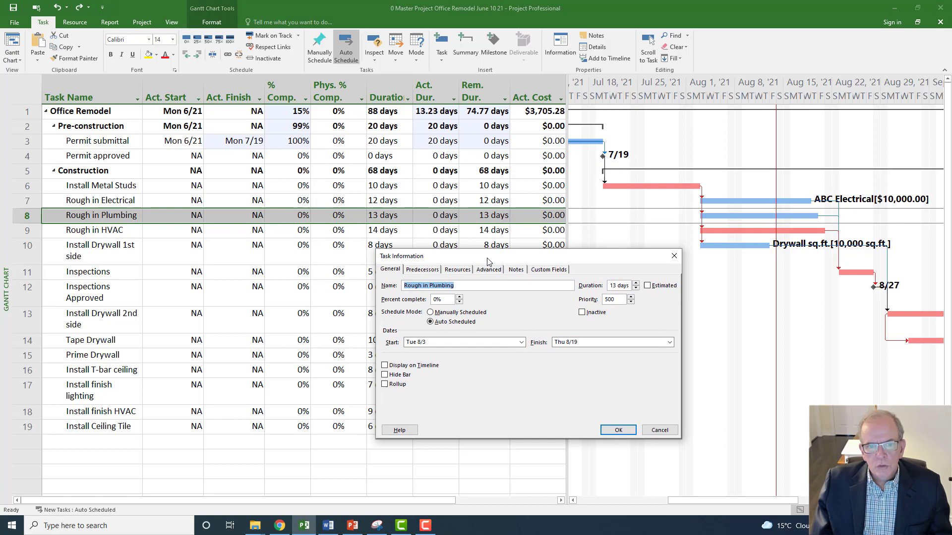
{"action": "left_click", "coordinate": [421, 269]}
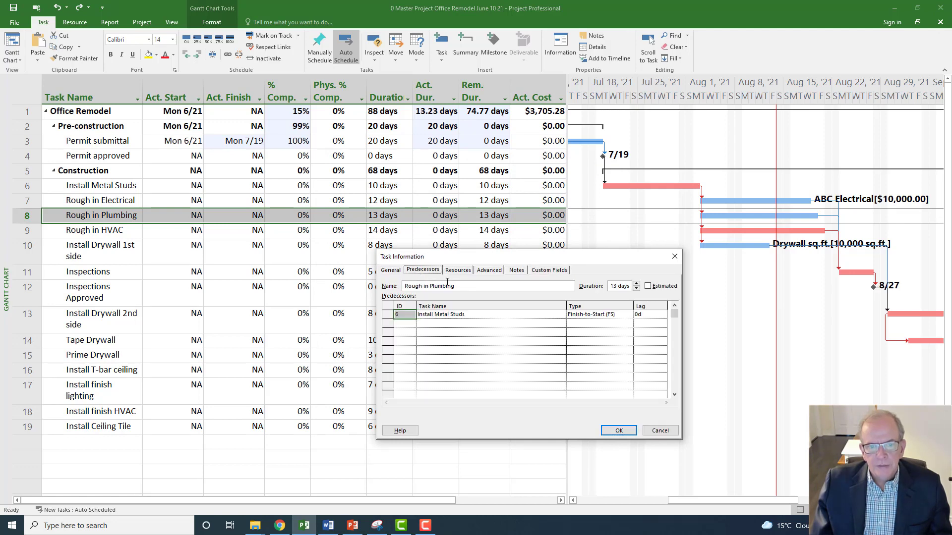
{"action": "left_click", "coordinate": [662, 316]}
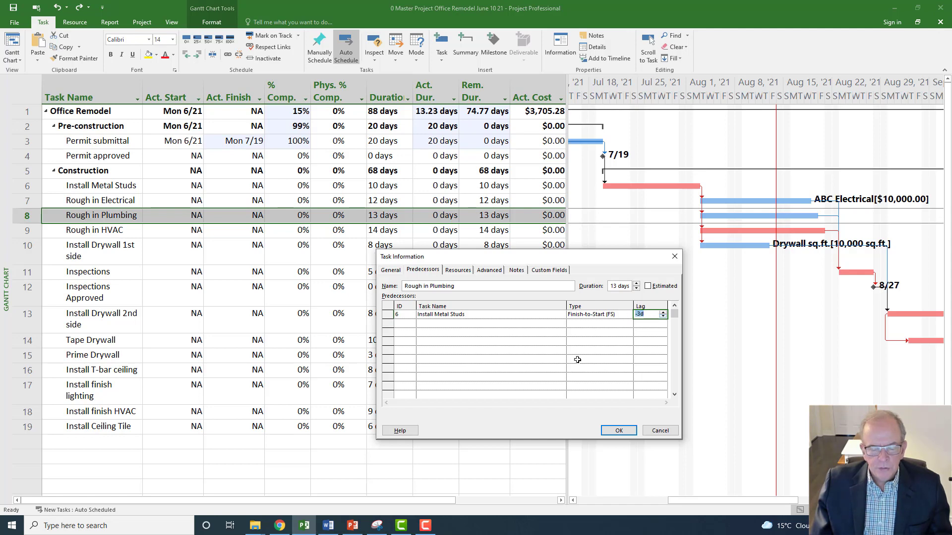
{"action": "left_click", "coordinate": [610, 432]}
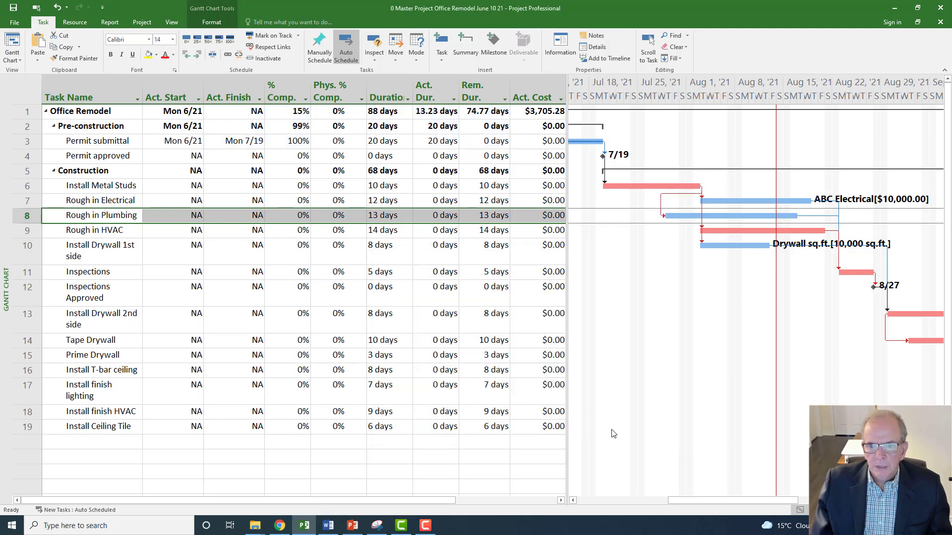
{"action": "left_click", "coordinate": [231, 40]}
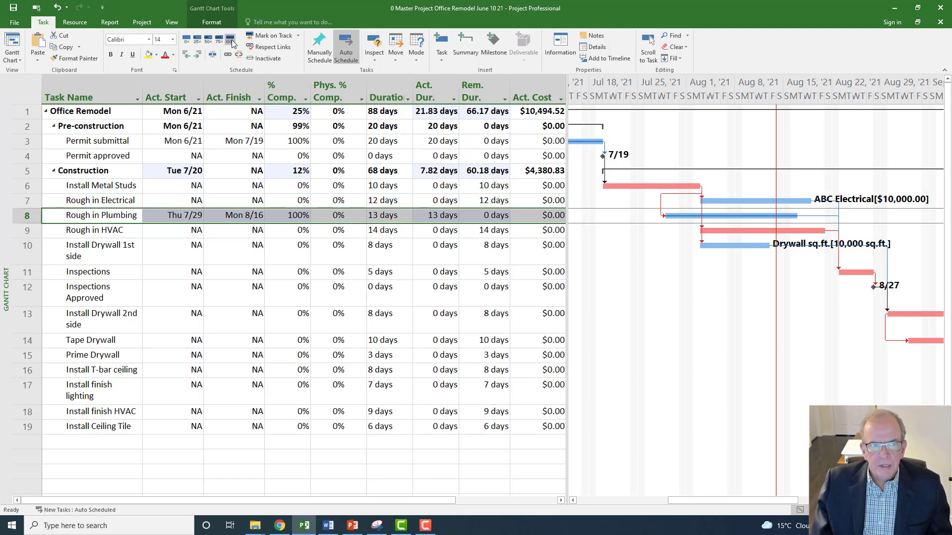
Reset Rough in Plumbing to 0% complete and raise its duration from 13 to 14 days.
{"action": "left_click", "coordinate": [186, 40]}
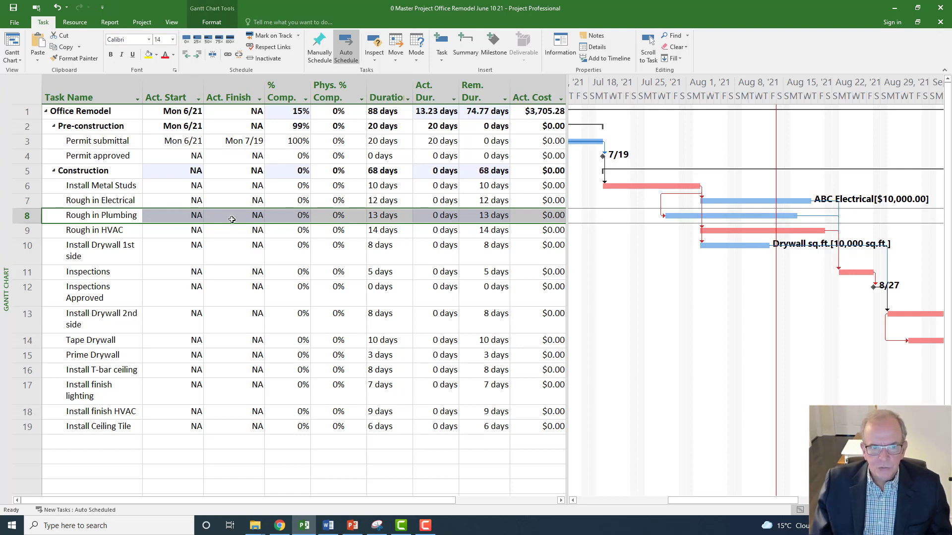
{"action": "left_click", "coordinate": [394, 218]}
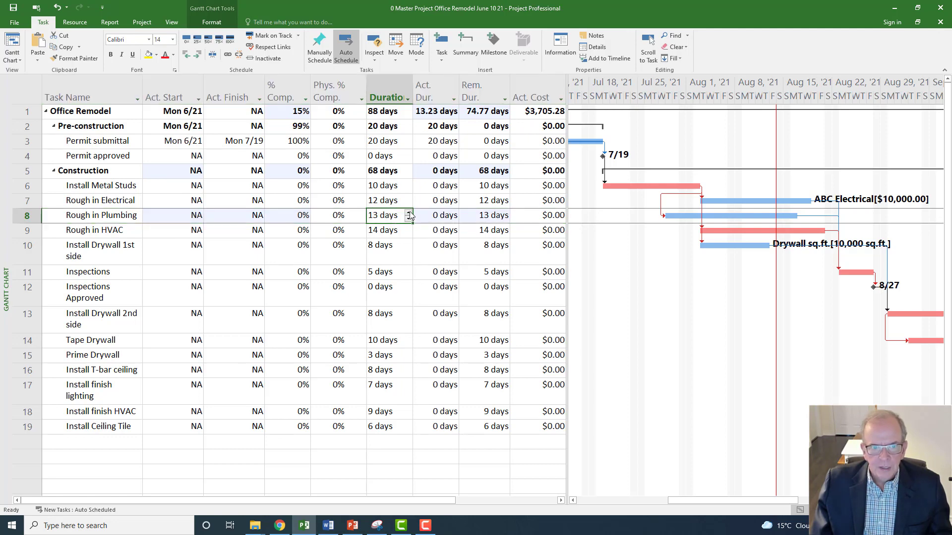
{"action": "left_click", "coordinate": [409, 212]}
{"action": "left_click", "coordinate": [289, 246]}
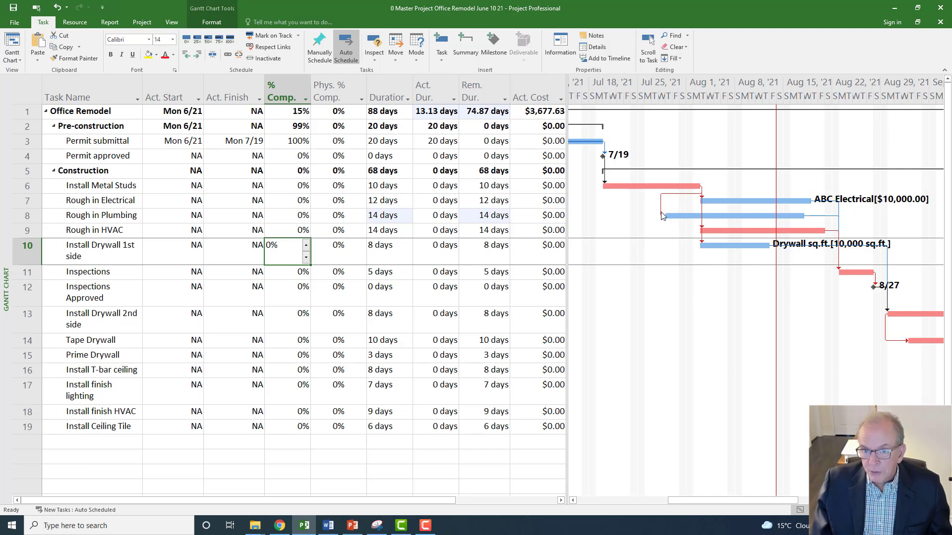
{"action": "mouse_move", "coordinate": [662, 215]}
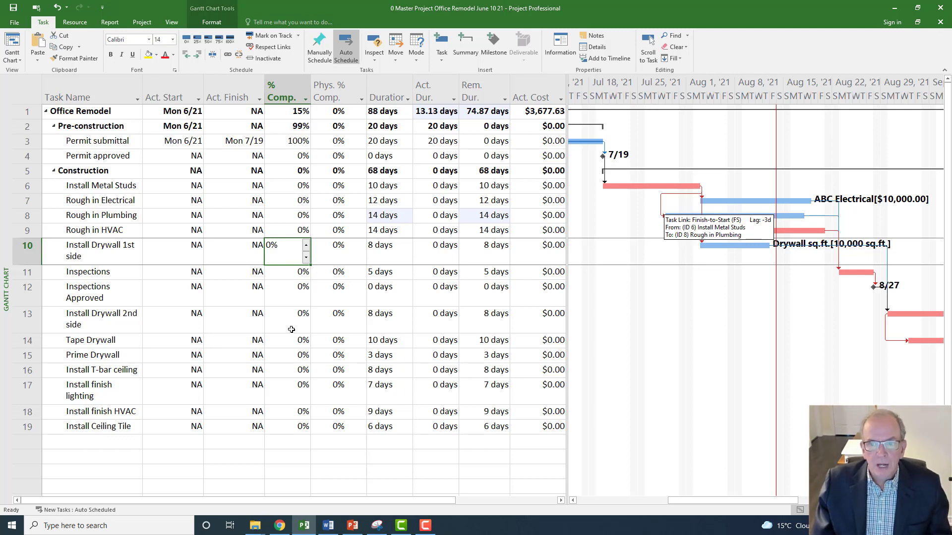
{"action": "left_click", "coordinate": [109, 233]}
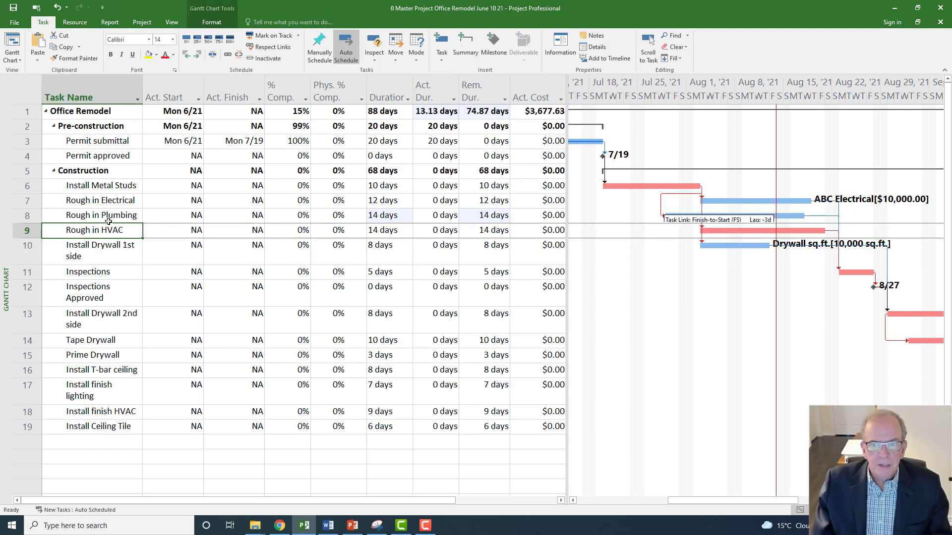
{"action": "left_click", "coordinate": [106, 214]}
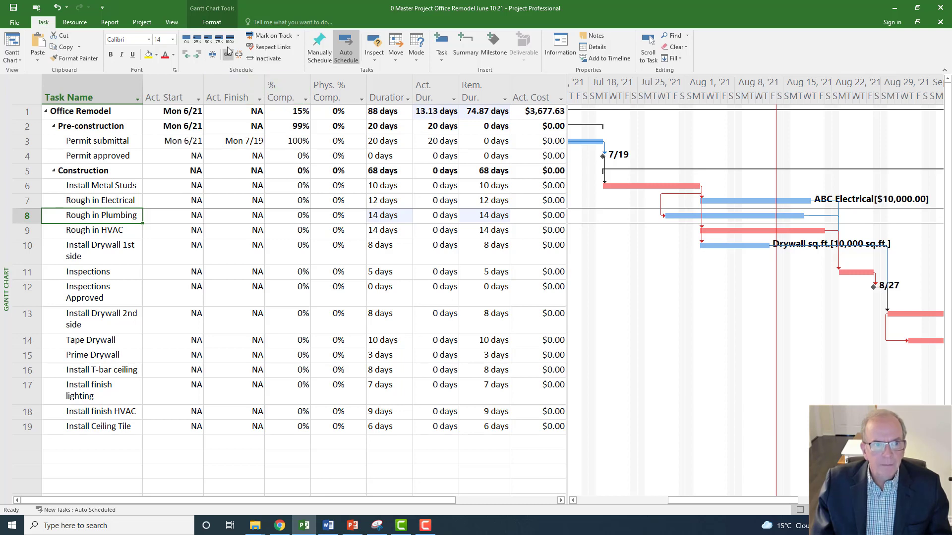
{"action": "left_click", "coordinate": [229, 38]}
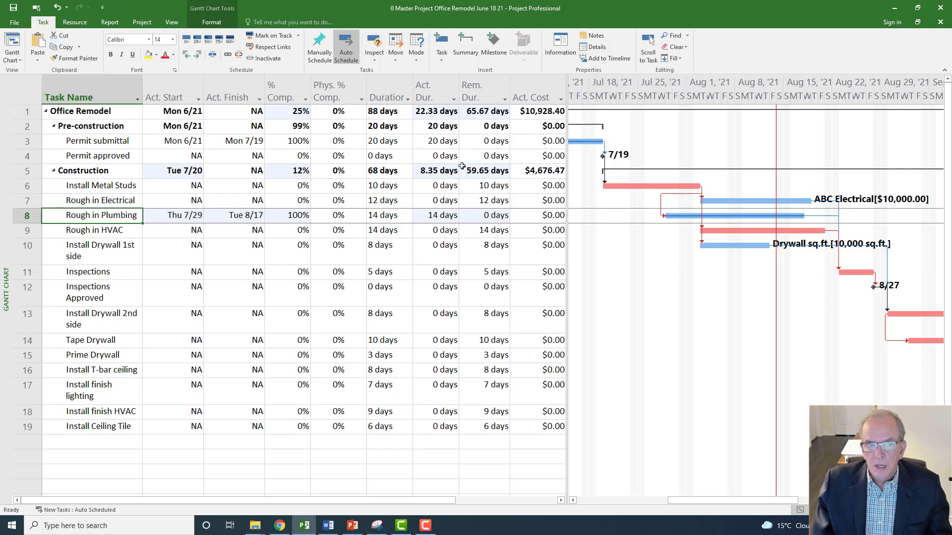
{"action": "left_click", "coordinate": [186, 39]}
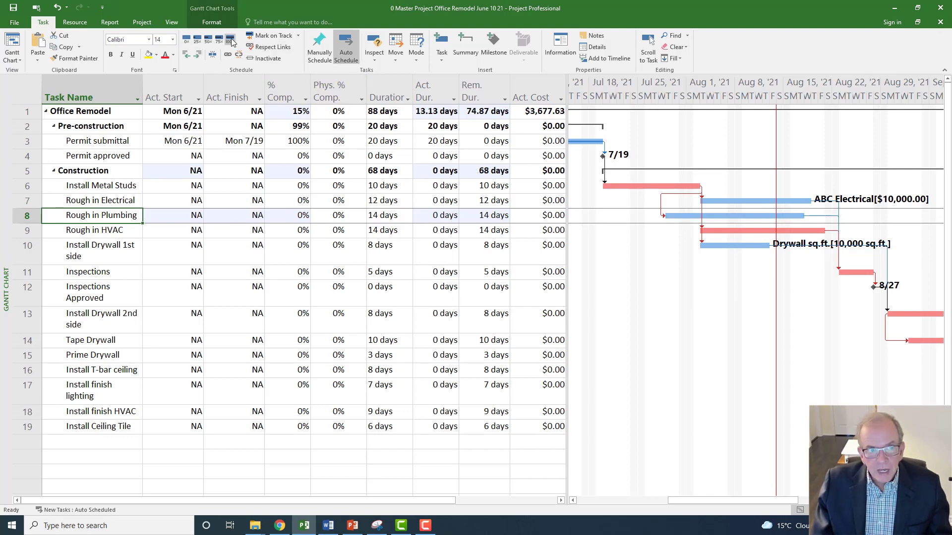
{"action": "left_click", "coordinate": [230, 39]}
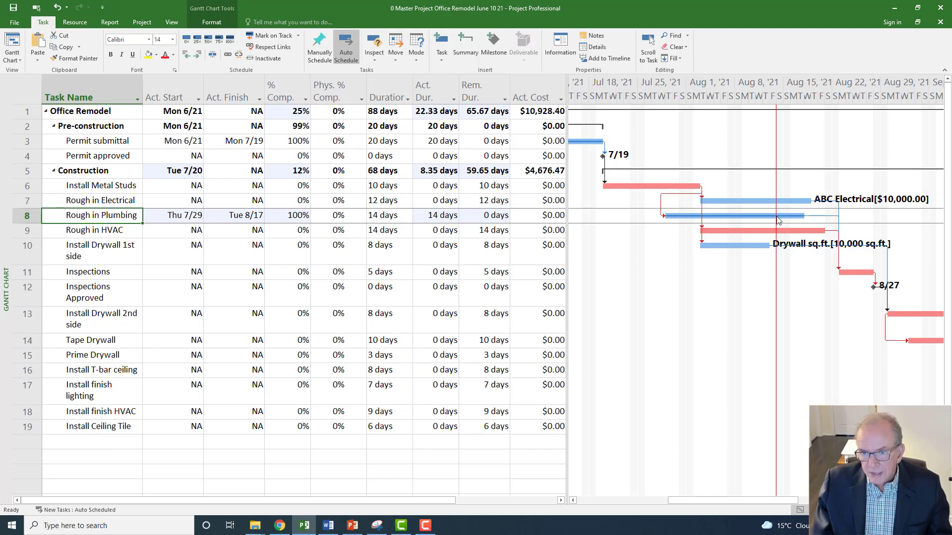
{"action": "mouse_move", "coordinate": [777, 219]}
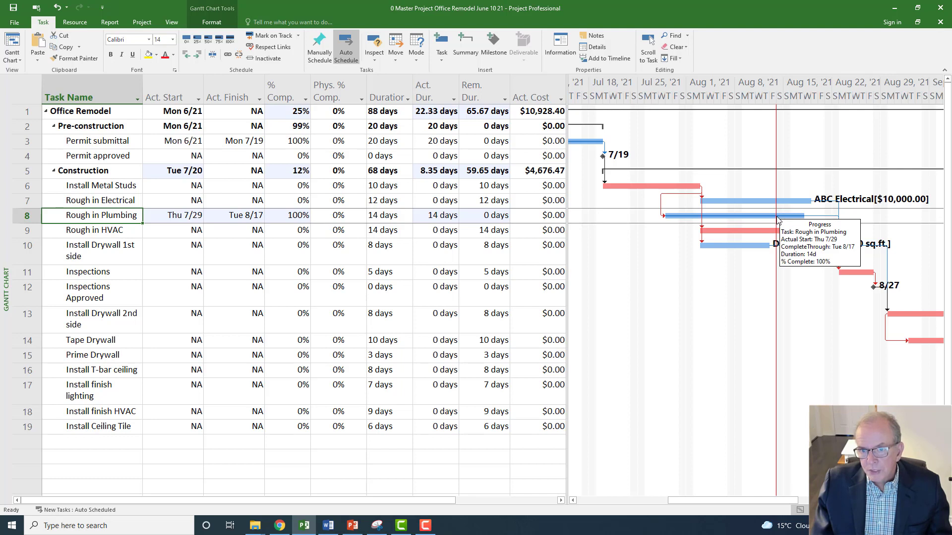
{"action": "mouse_move", "coordinate": [699, 220]}
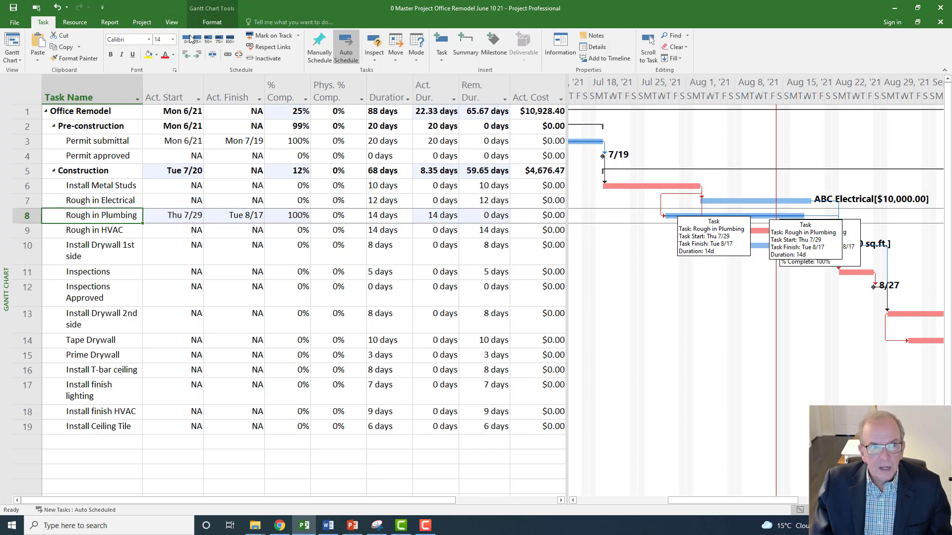
{"action": "left_click", "coordinate": [191, 38]}
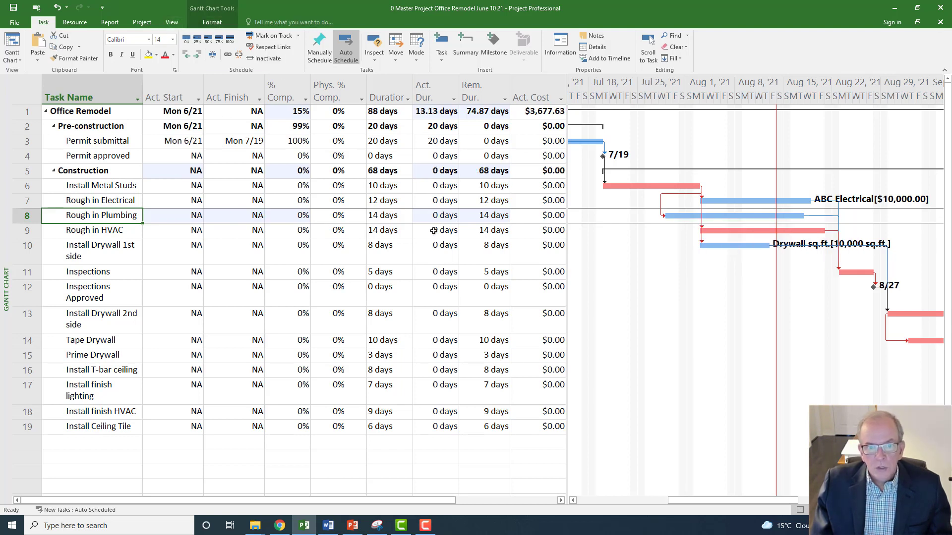
{"action": "left_click", "coordinate": [446, 217]}
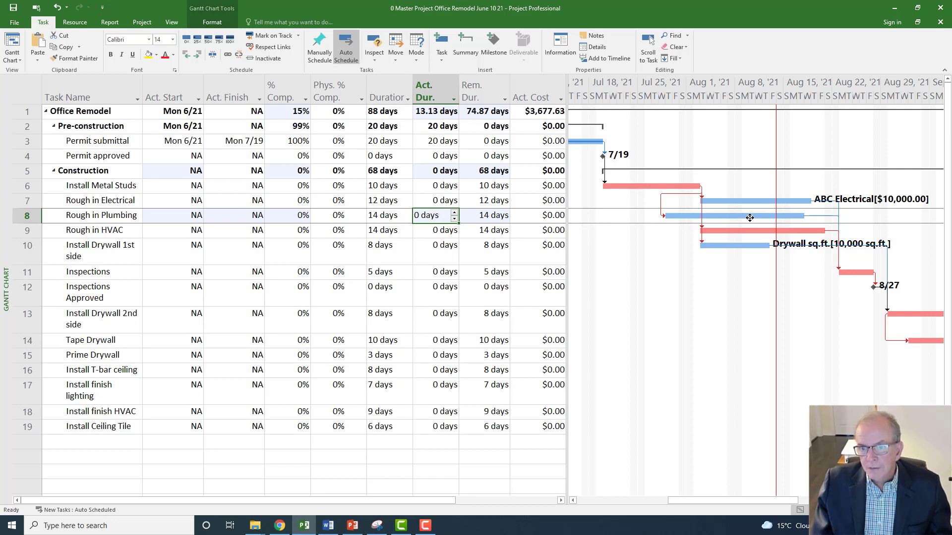
{"action": "left_click", "coordinate": [455, 212]}
{"action": "left_click", "coordinate": [454, 212]}
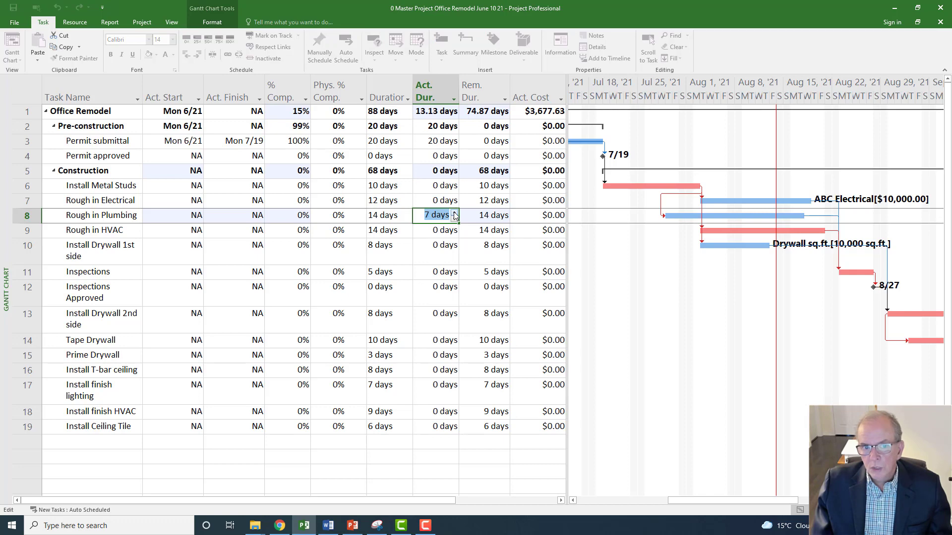
{"action": "left_click", "coordinate": [455, 213]}
{"action": "left_click", "coordinate": [454, 212]}
{"action": "left_click", "coordinate": [455, 212]}
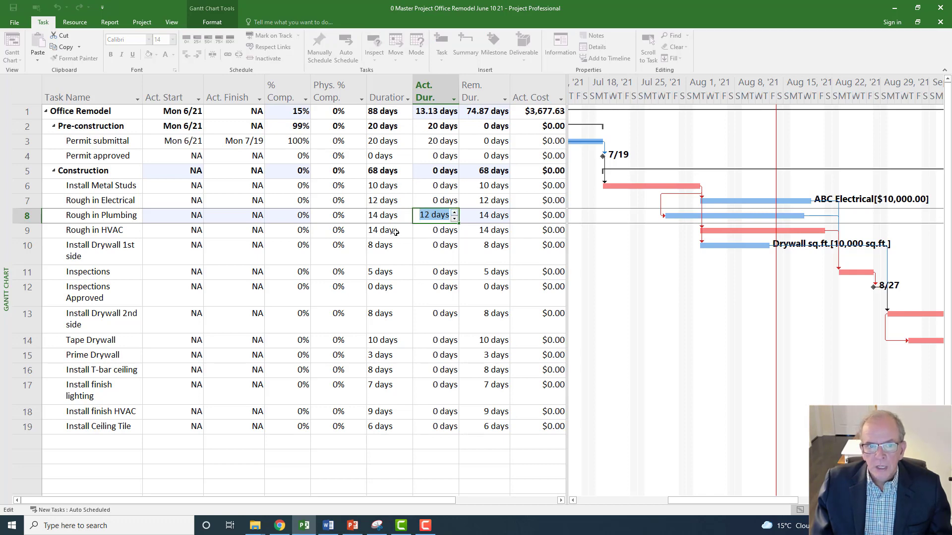
{"action": "left_click", "coordinate": [236, 231]}
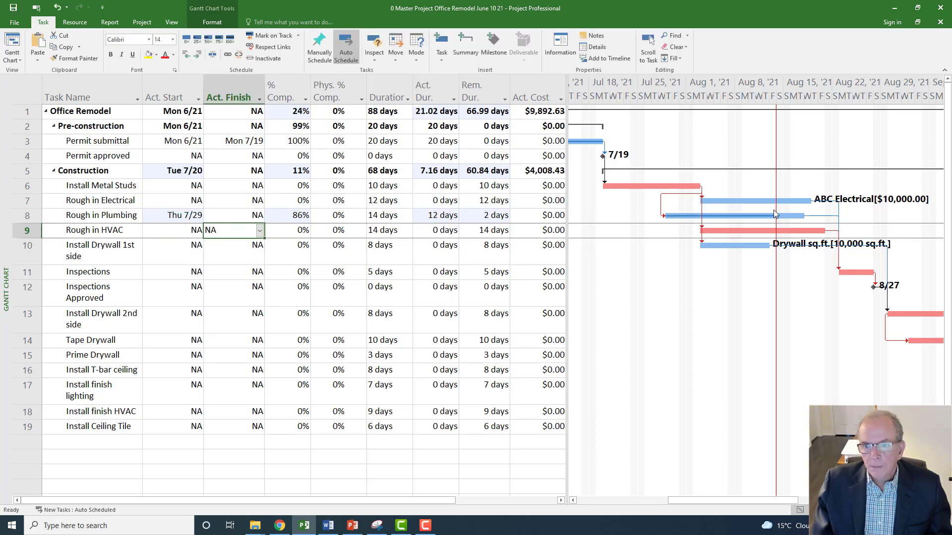
{"action": "left_click", "coordinate": [386, 217]}
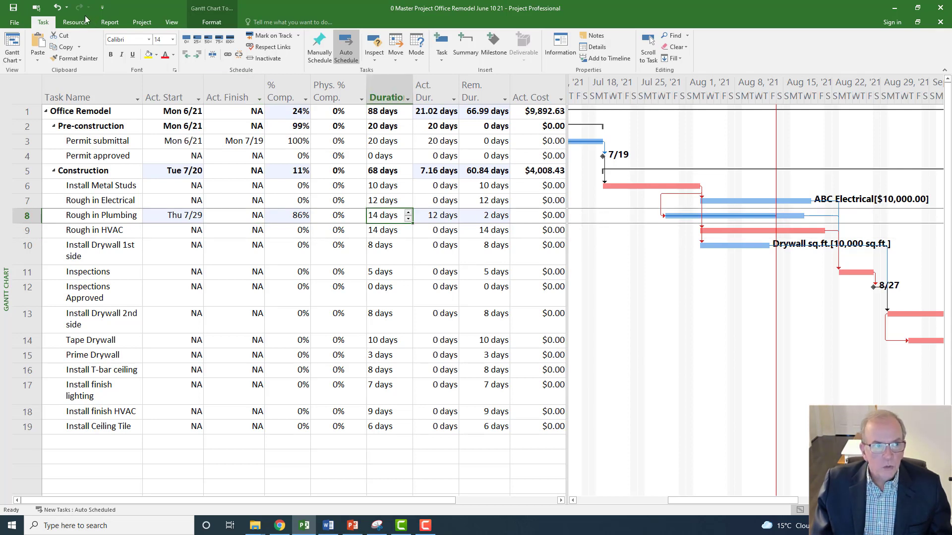
{"action": "left_click", "coordinate": [57, 7]}
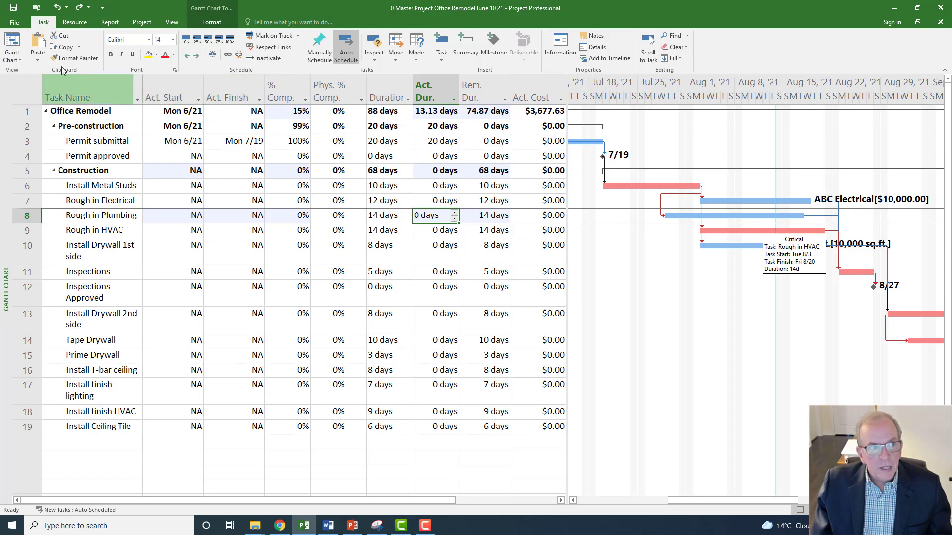
{"action": "left_click", "coordinate": [26, 97]}
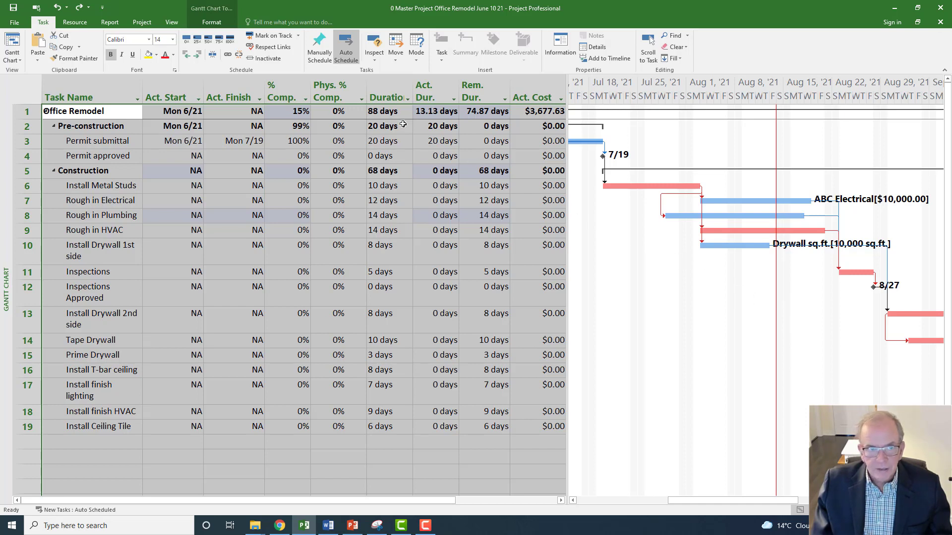
{"action": "left_click", "coordinate": [272, 36]}
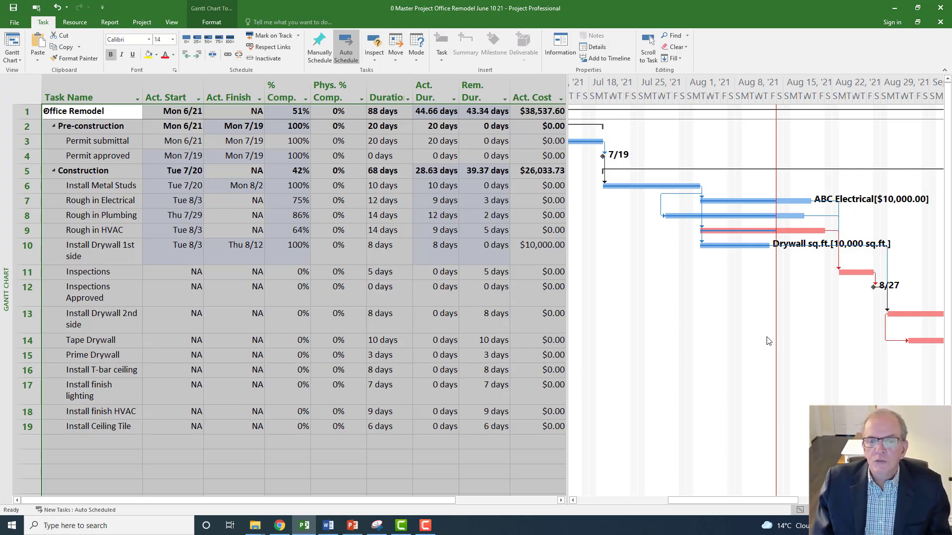
{"action": "left_click", "coordinate": [187, 43]}
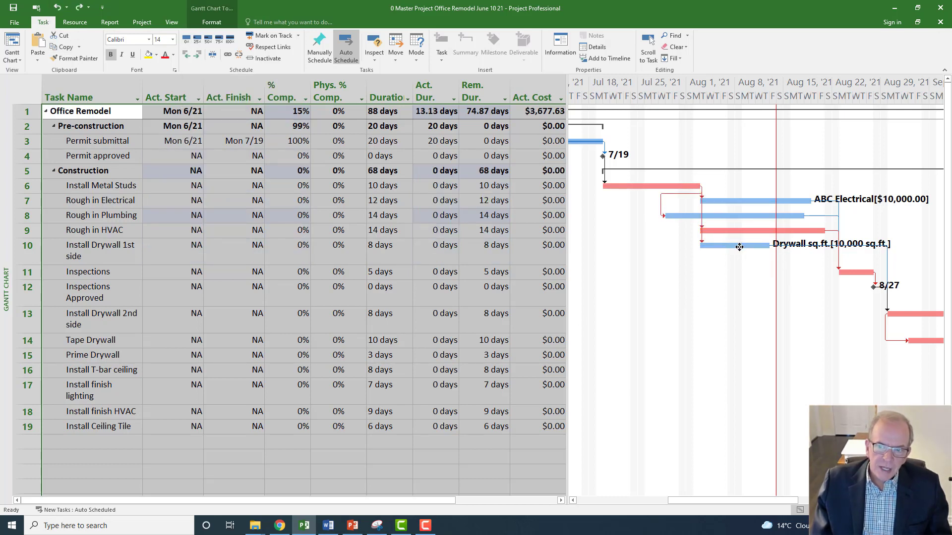
{"action": "left_click", "coordinate": [125, 246]}
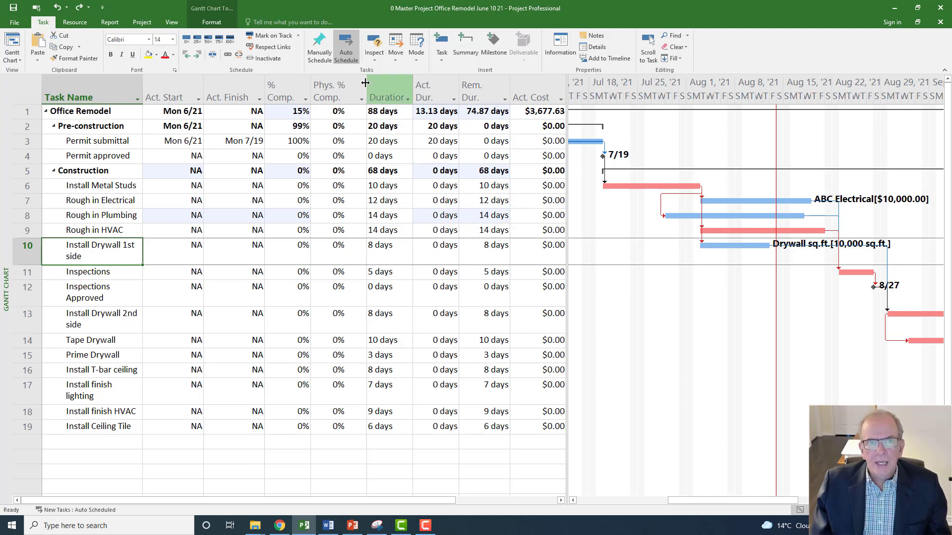
Move Install Drywall 1st side's incomplete work to start after the 8/13 status date.
{"action": "left_click", "coordinate": [397, 59]}
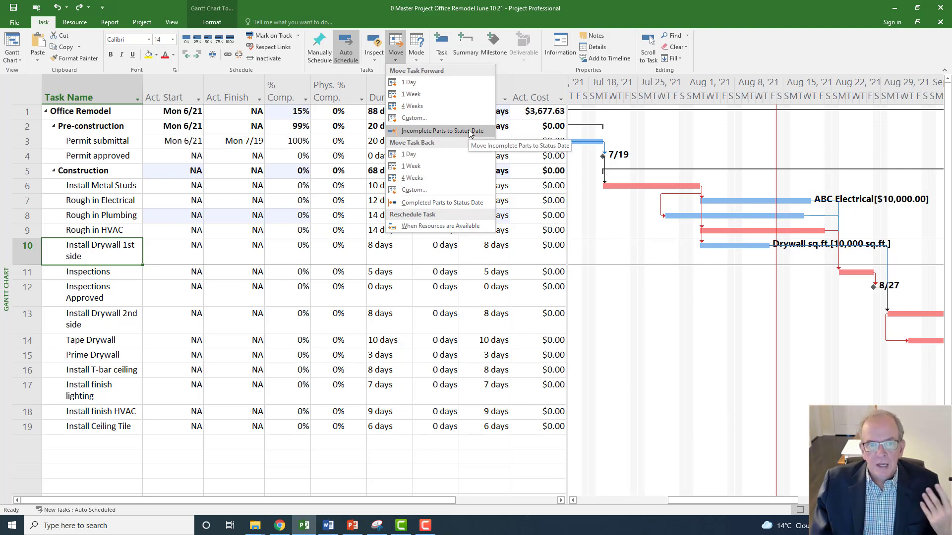
{"action": "left_click", "coordinate": [429, 132]}
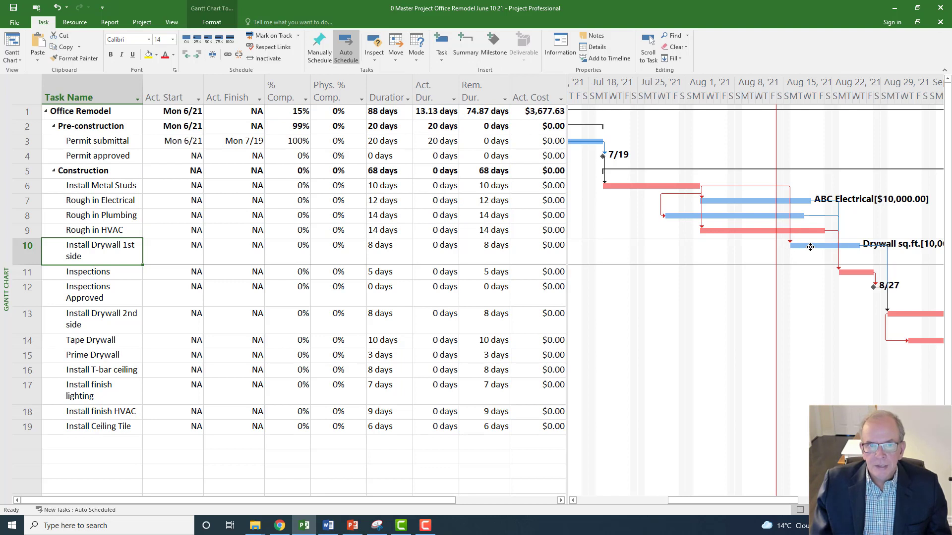
{"action": "left_click", "coordinate": [395, 50]}
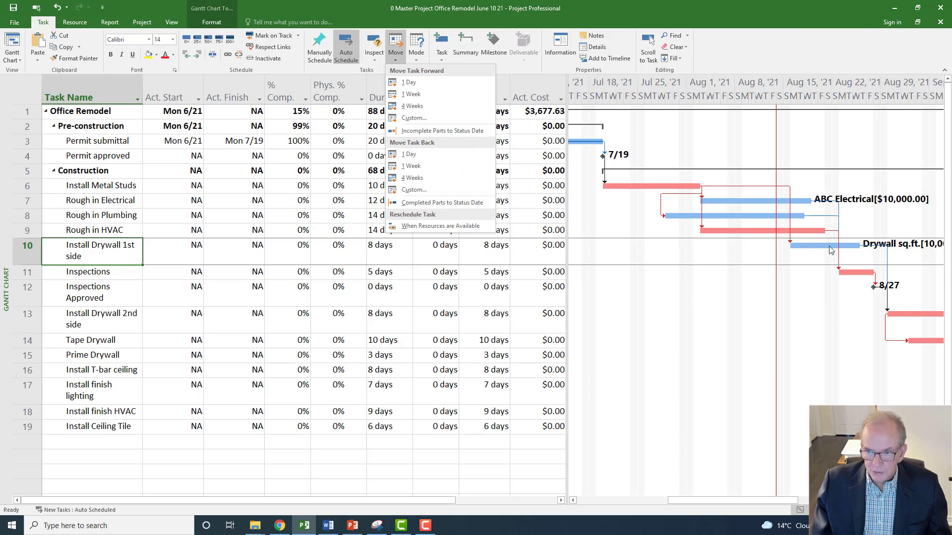
{"action": "left_click", "coordinate": [203, 469]}
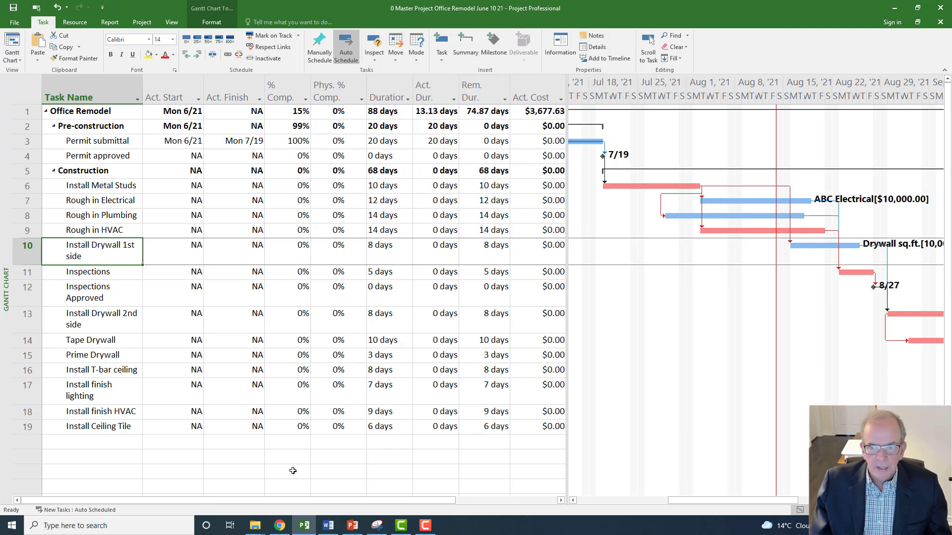
{"action": "left_click", "coordinate": [12, 96]}
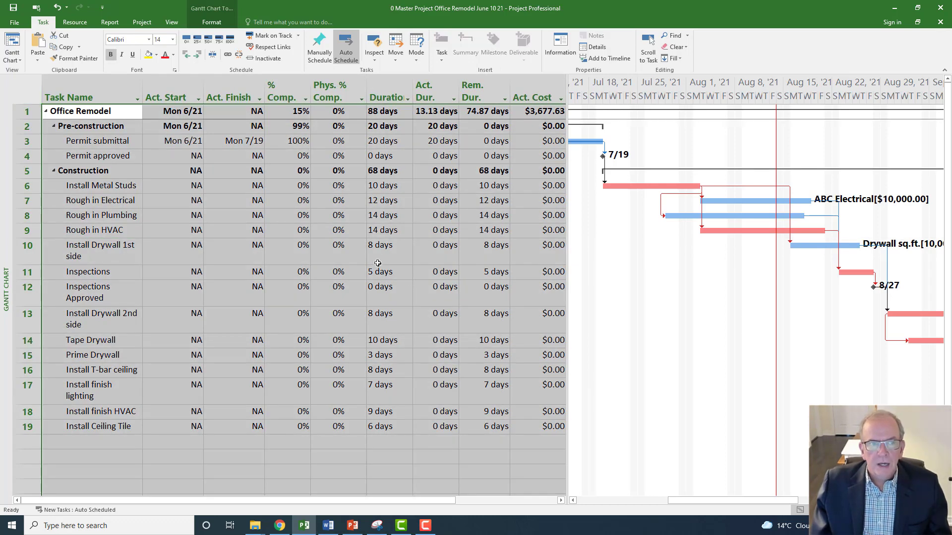
Mark all tasks on track to the status date and set Install T-bar ceiling 100% complete.
{"action": "left_click", "coordinate": [274, 37]}
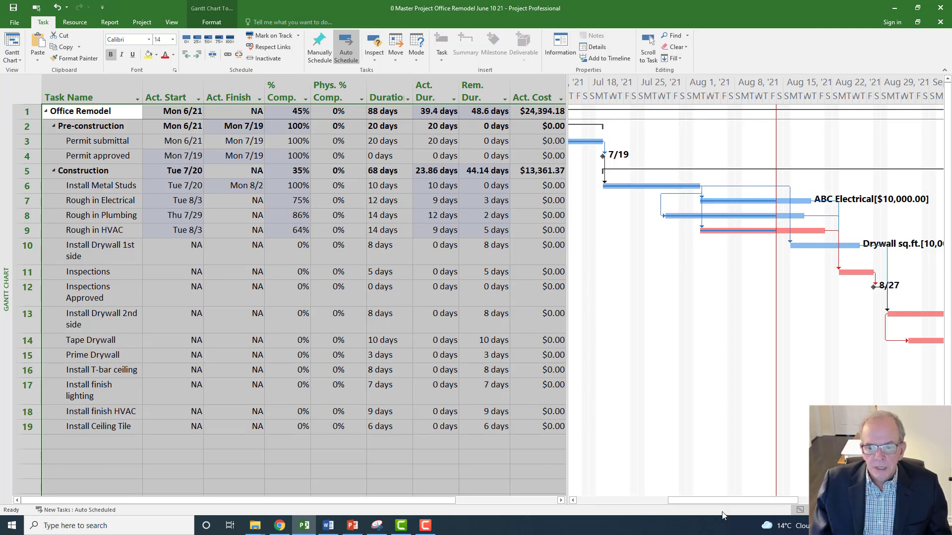
{"action": "left_click_drag", "start_coordinate": [730, 500], "coordinate": [796, 498]}
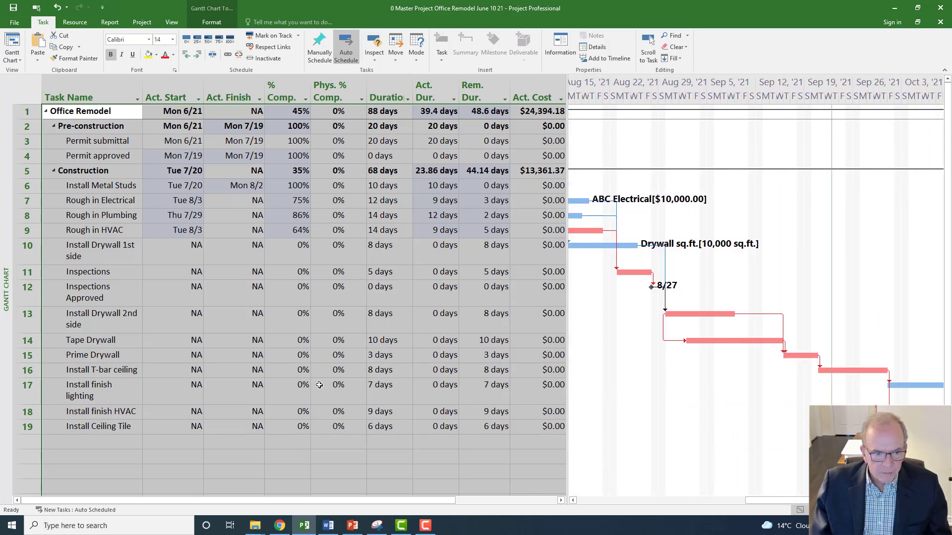
{"action": "left_click", "coordinate": [43, 372]}
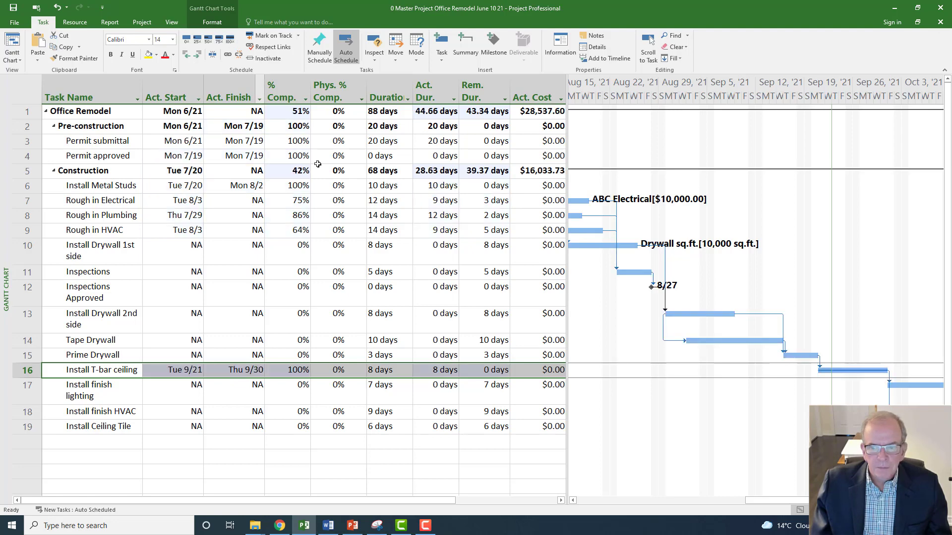
{"action": "left_click", "coordinate": [229, 39]}
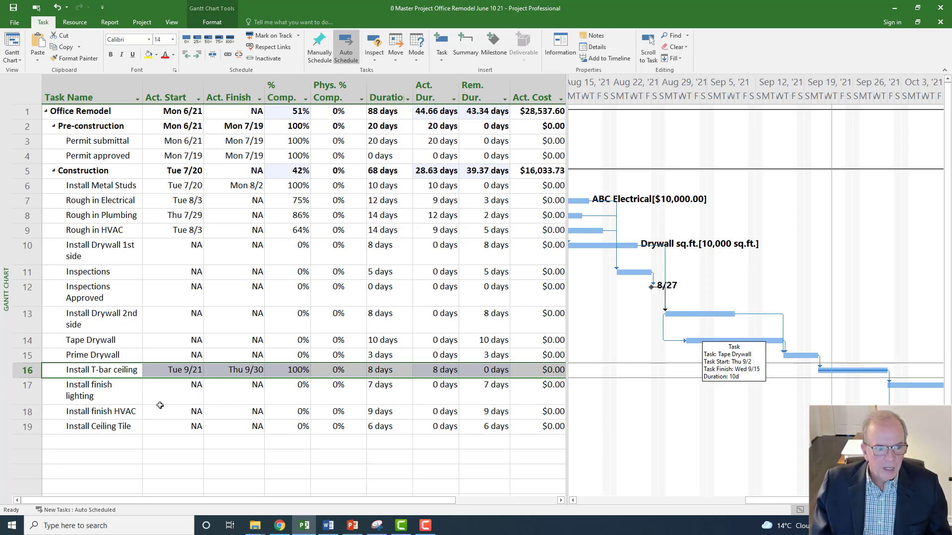
Switch the task sheet from the Tracking table to the Entry table.
{"action": "right_click", "coordinate": [26, 93]}
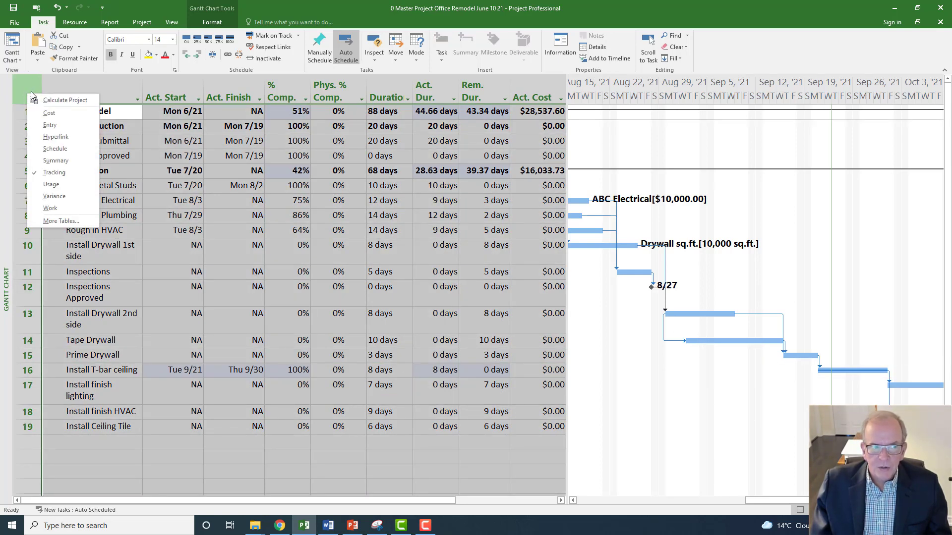
{"action": "left_click", "coordinate": [49, 125]}
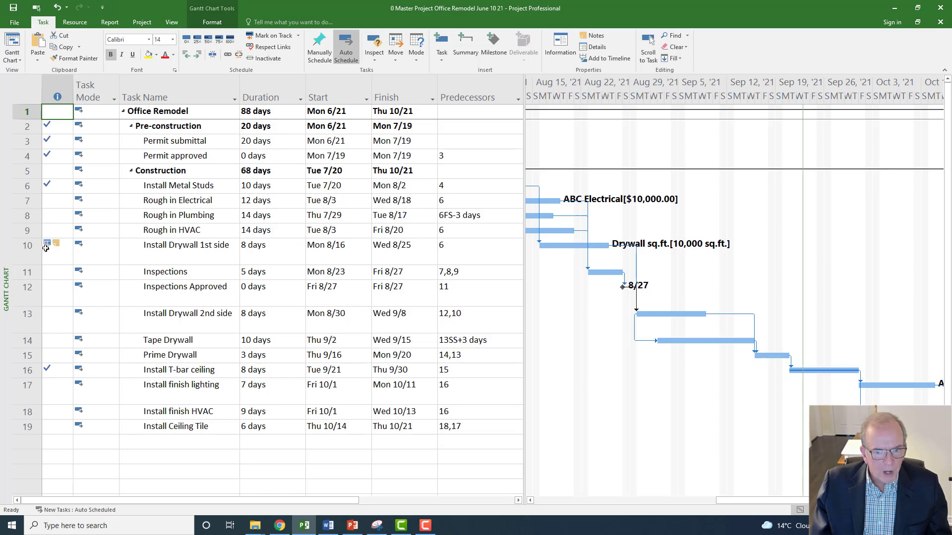
{"action": "mouse_move", "coordinate": [46, 248]}
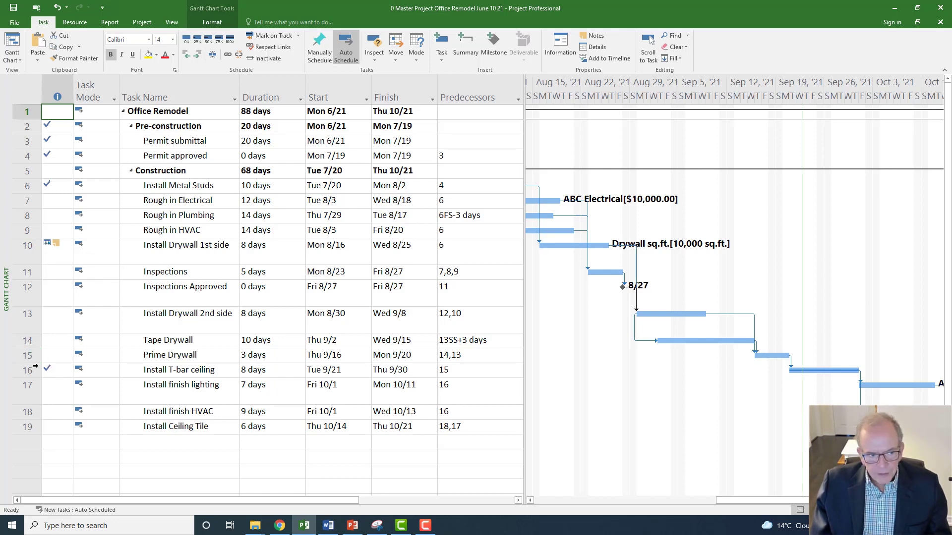
{"action": "left_click", "coordinate": [247, 354]}
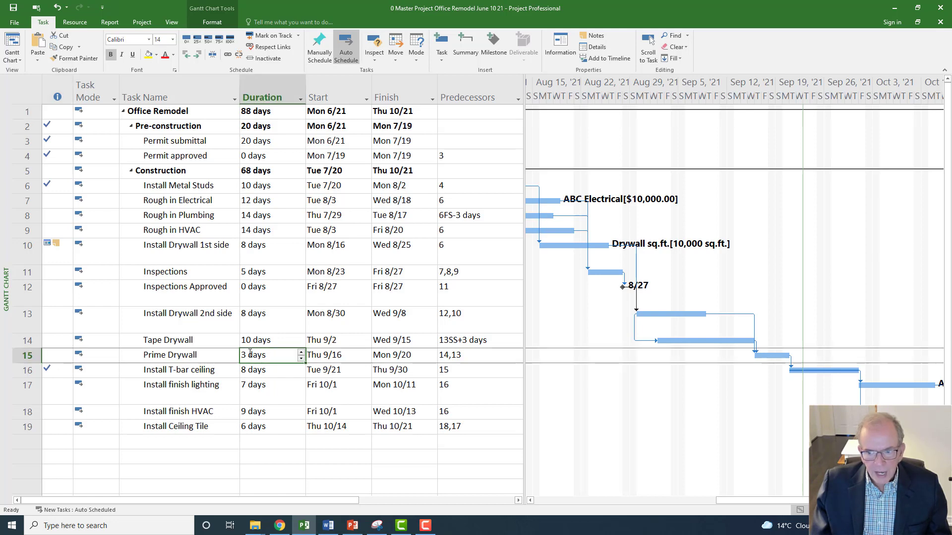
Lengthen Prime Drywall to 5 days and reset Install T-bar ceiling to 0% complete.
{"action": "left_click", "coordinate": [300, 353]}
{"action": "left_click", "coordinate": [301, 353]}
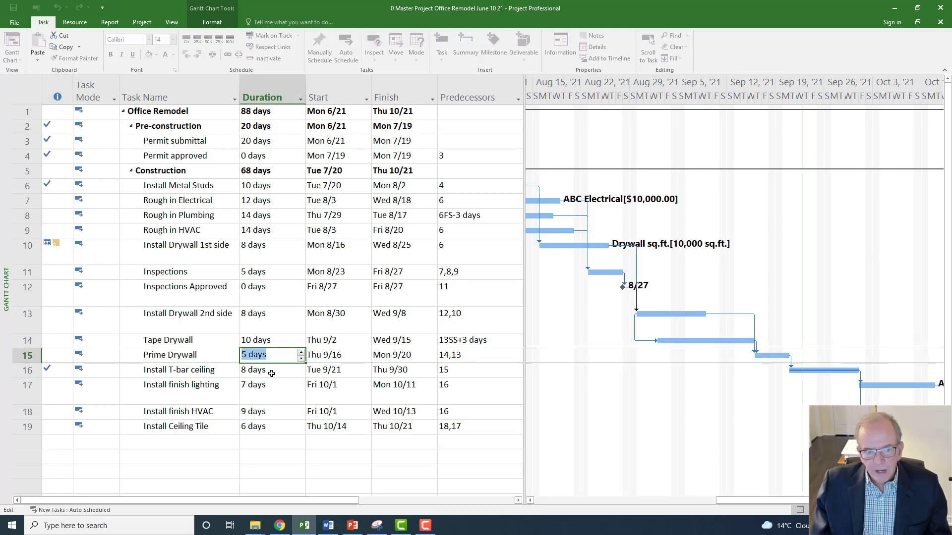
{"action": "left_click", "coordinate": [273, 374]}
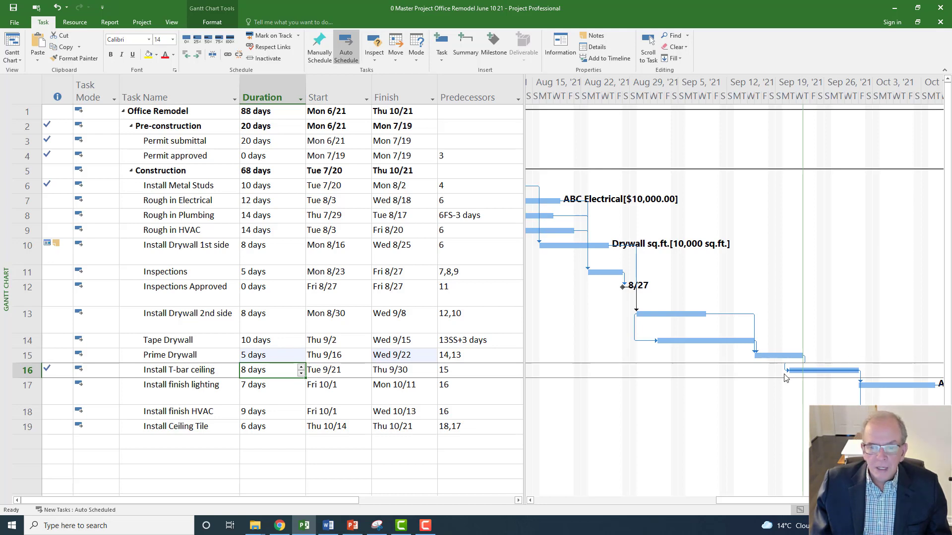
{"action": "left_click", "coordinate": [187, 39]}
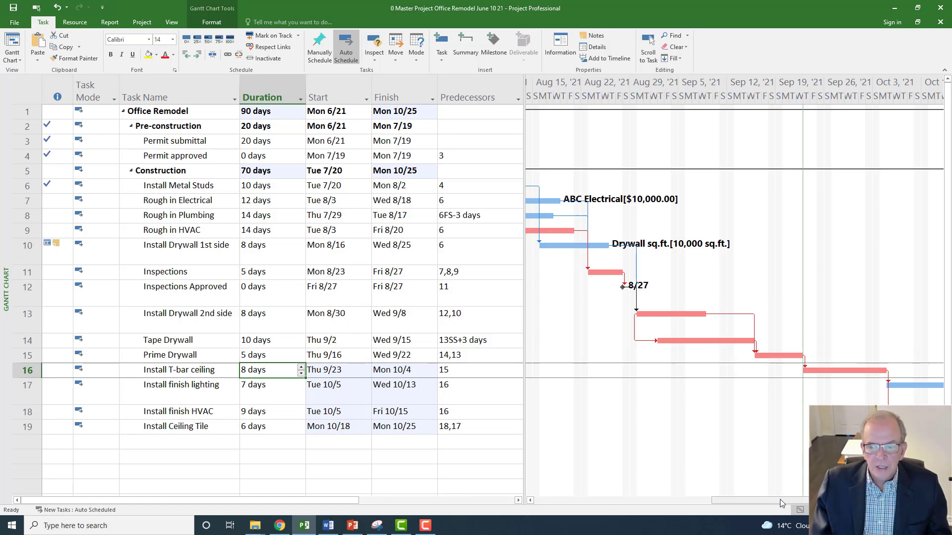
{"action": "mouse_move", "coordinate": [780, 498]}
{"action": "left_mouse_down"}
{"action": "mouse_move", "coordinate": [688, 498]}
{"action": "mouse_move", "coordinate": [784, 501]}
{"action": "left_mouse_up"}
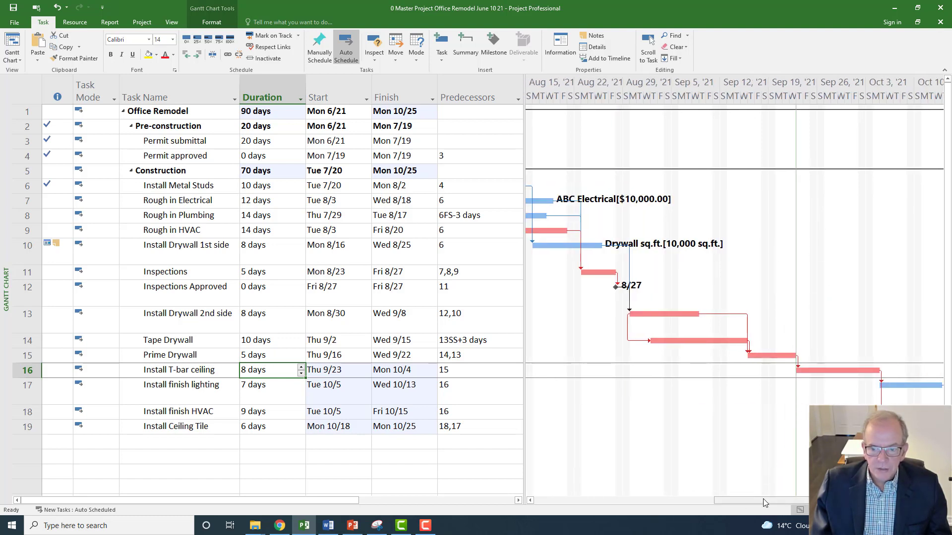
{"action": "left_click_drag", "start_coordinate": [763, 498], "coordinate": [697, 501]}
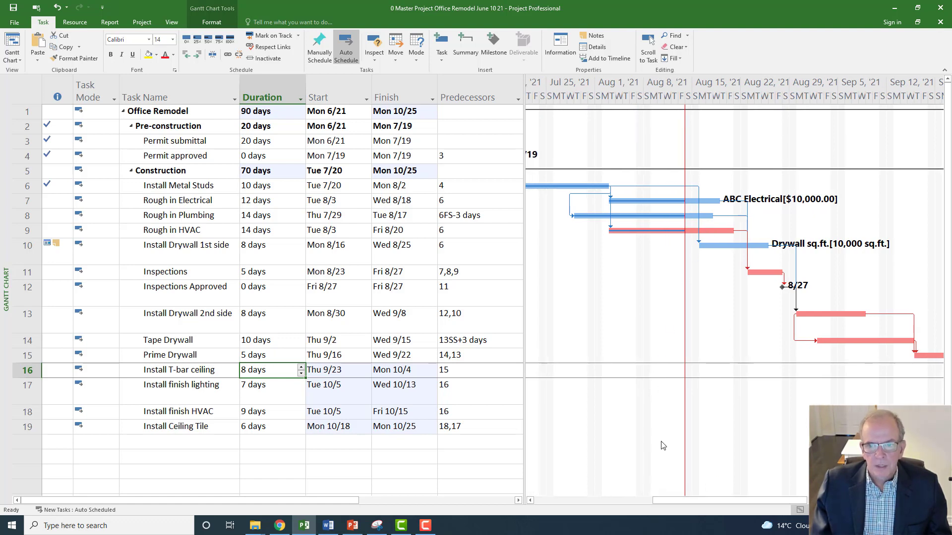
{"action": "left_click_drag", "start_coordinate": [694, 502], "coordinate": [644, 499]}
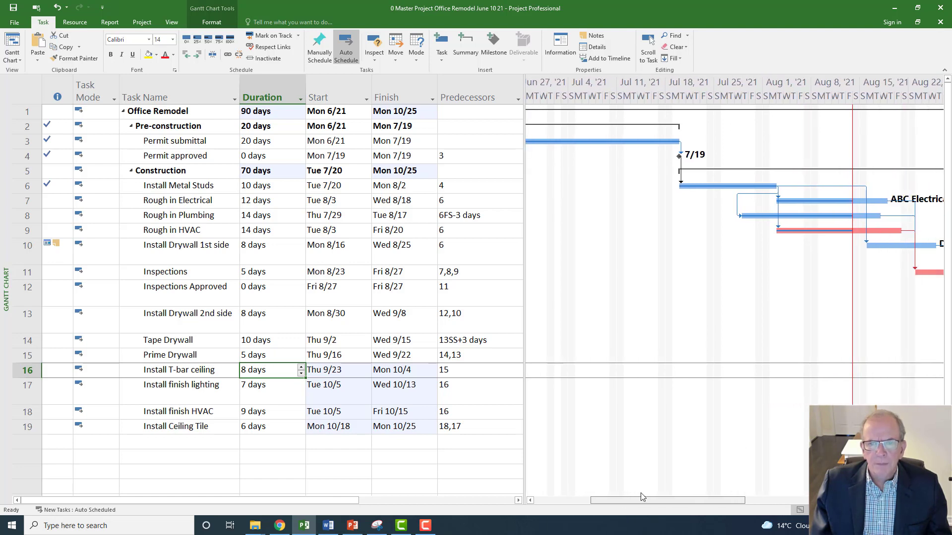